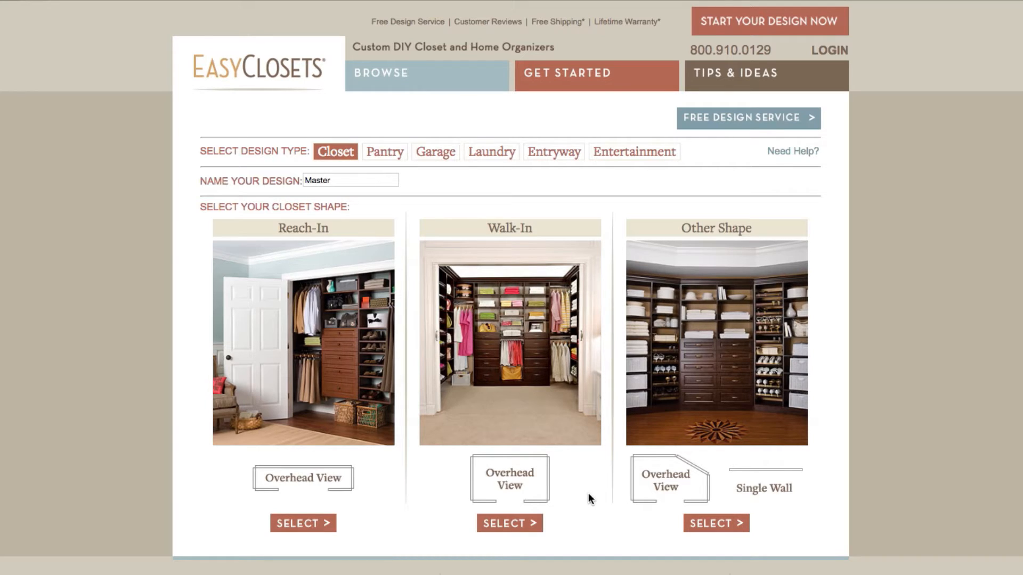
# Start a walk-in closet design from own measurements and set walls A, B and C to 96 inches each
pyautogui.click(530, 524)
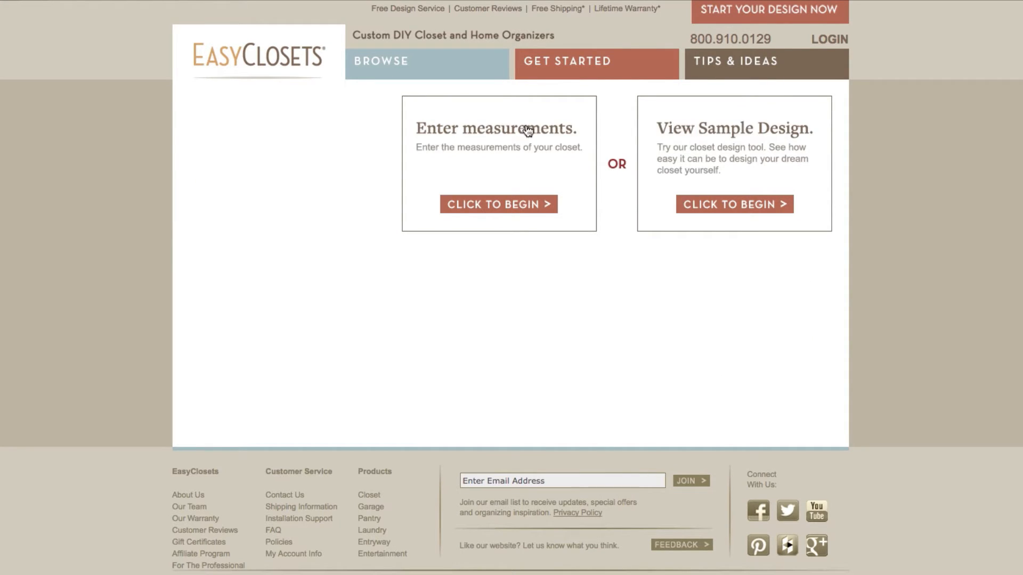
pyautogui.click(512, 210)
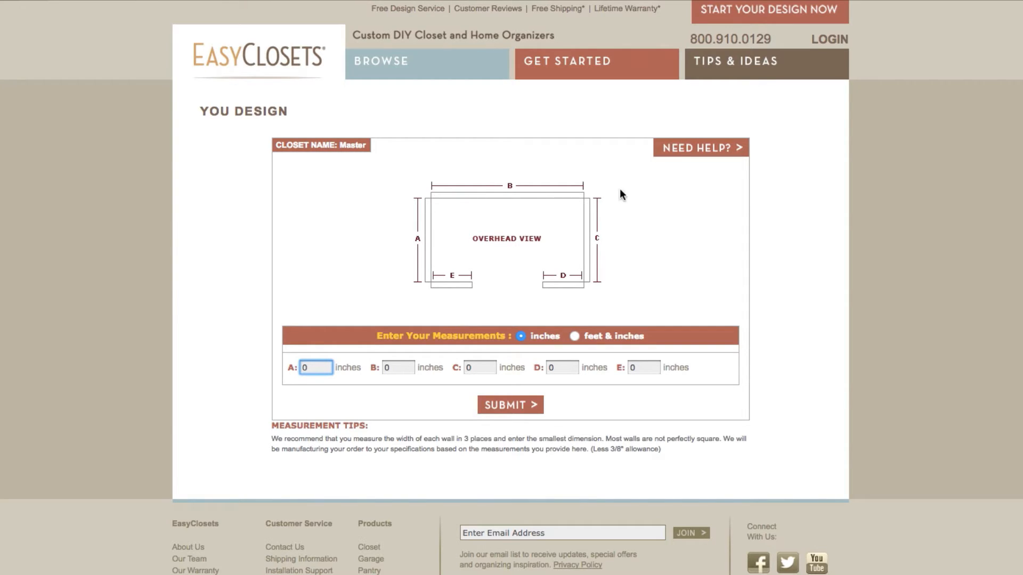
pyautogui.press('BackSpace')
pyautogui.write('96')
pyautogui.press('Tab')
pyautogui.press('BackSpace')
pyautogui.write('96')
pyautogui.press('Tab')
pyautogui.press('BackSpace')
pyautogui.write('96')
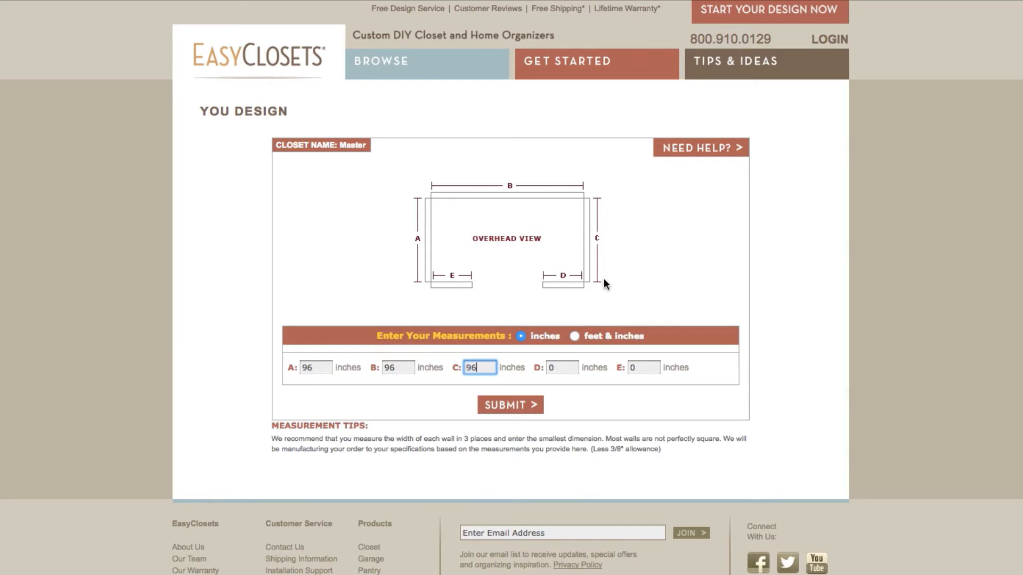
# Set walls D and E to 30 inches each and submit the closet measurements
pyautogui.press('Tab')
pyautogui.write('30')
pyautogui.press('Tab')
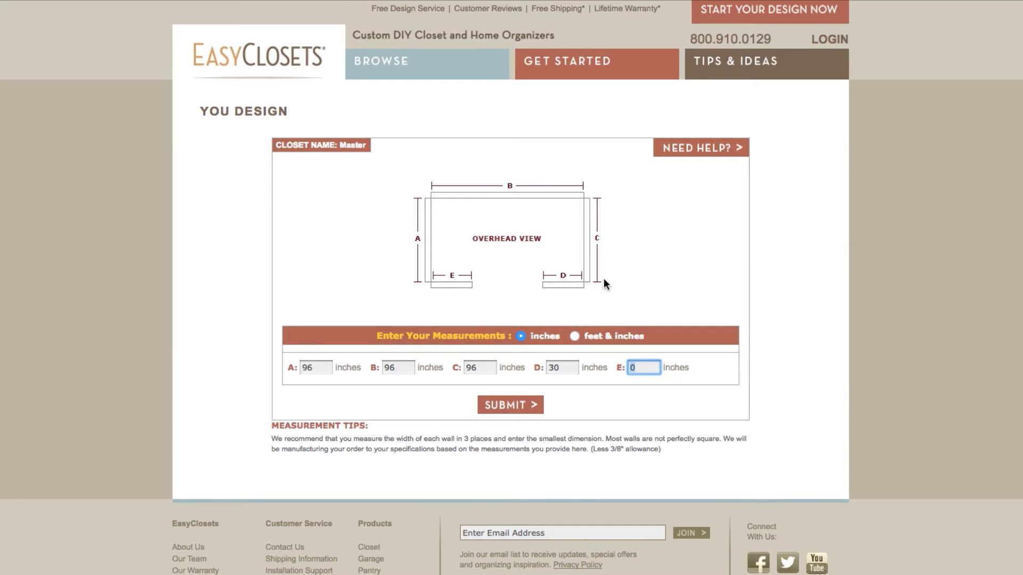
pyautogui.write('30')
pyautogui.click(510, 416)
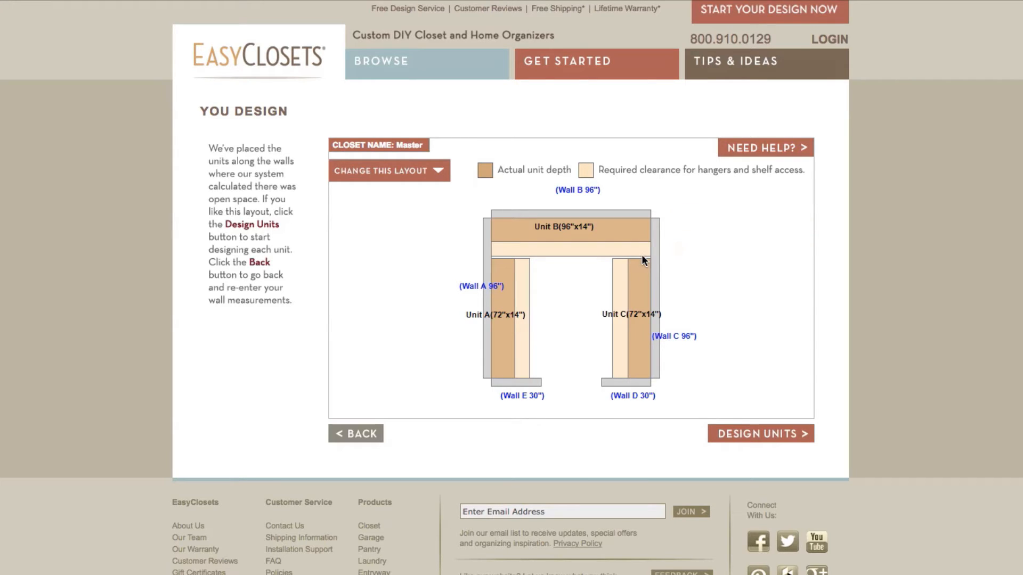
# Preview the alternative layouts, proceed to unit design with the proposed A-B-C layout, and open Wall B for customizing
pyautogui.click(439, 170)
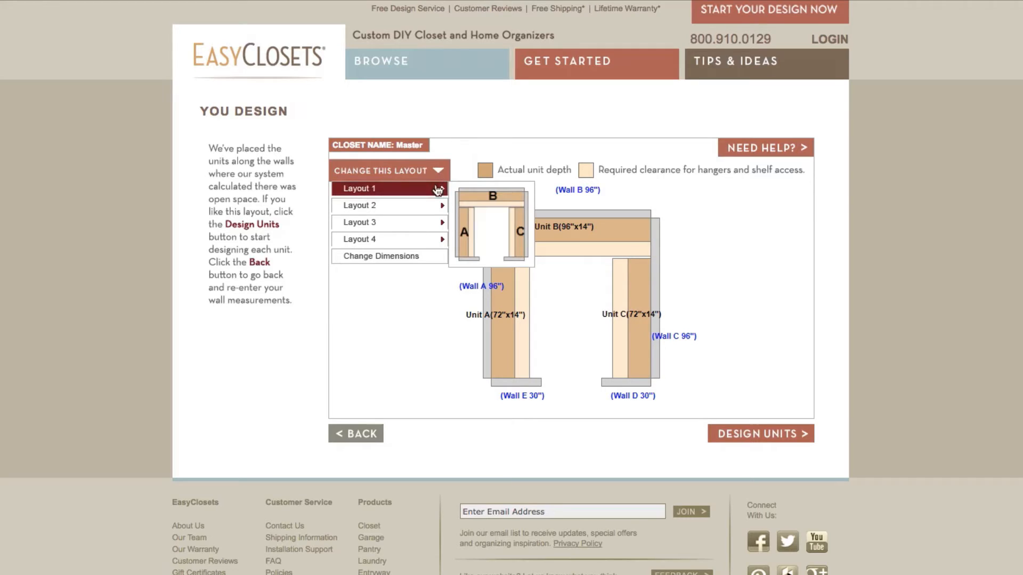
pyautogui.moveTo(435, 206)
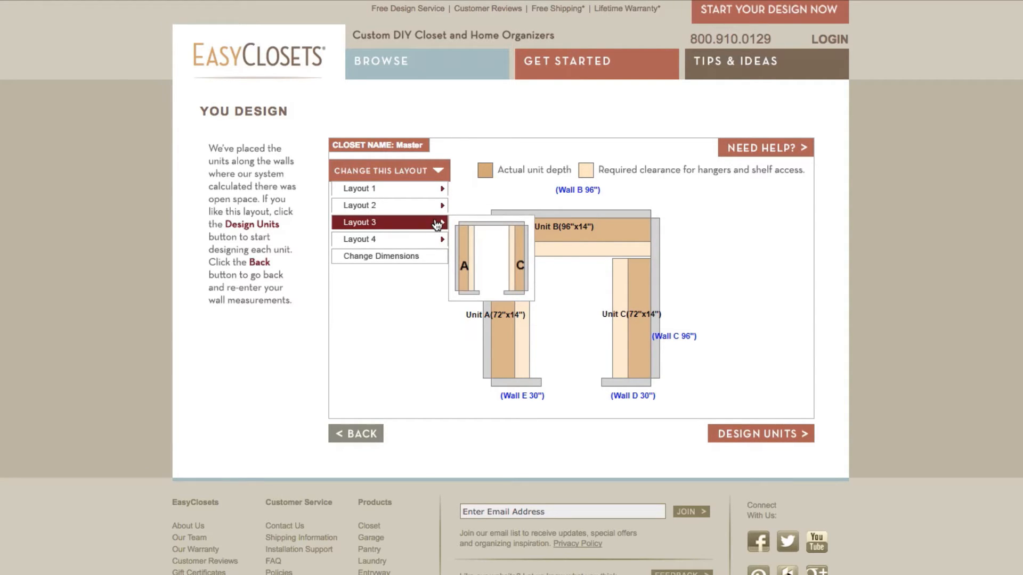
pyautogui.moveTo(437, 242)
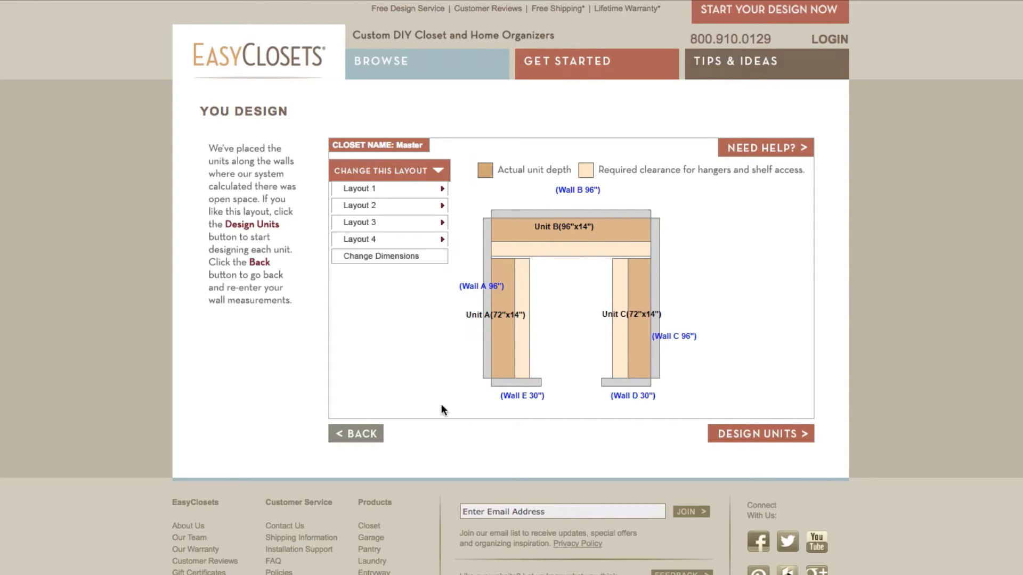
pyautogui.click(784, 434)
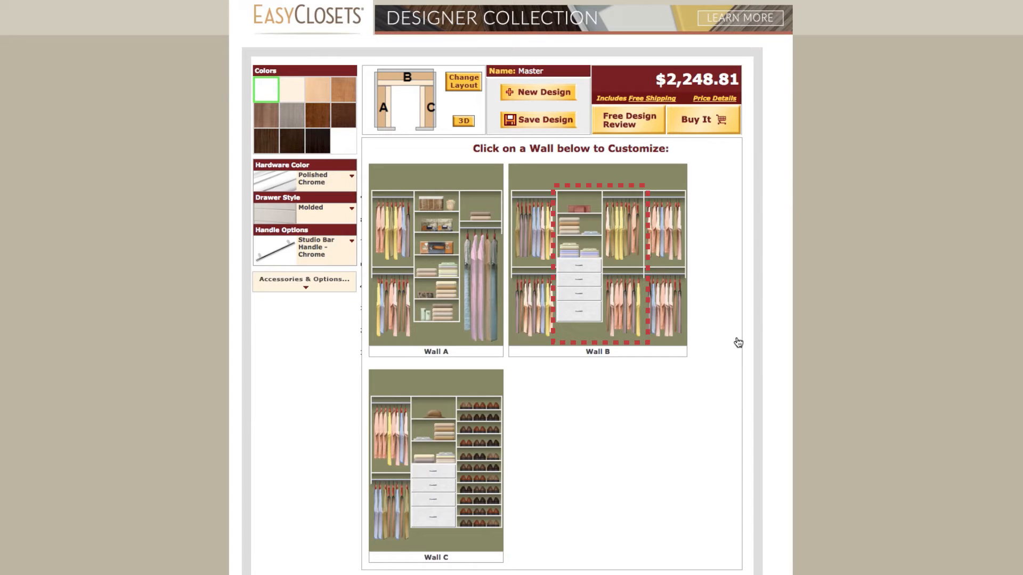
pyautogui.click(625, 265)
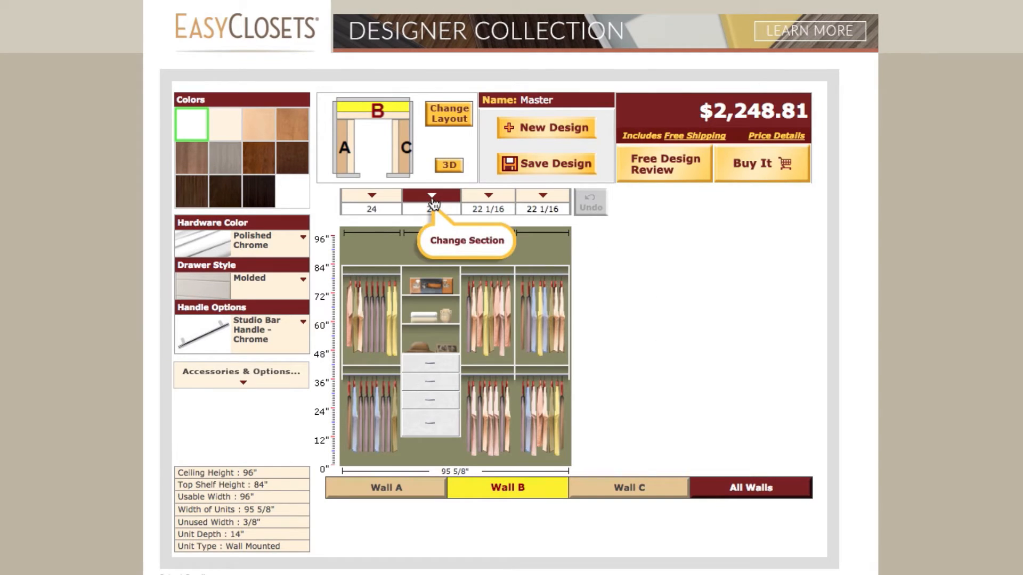
# Try the 5 Drawers-Various unit in the second section of Wall B
pyautogui.click(432, 197)
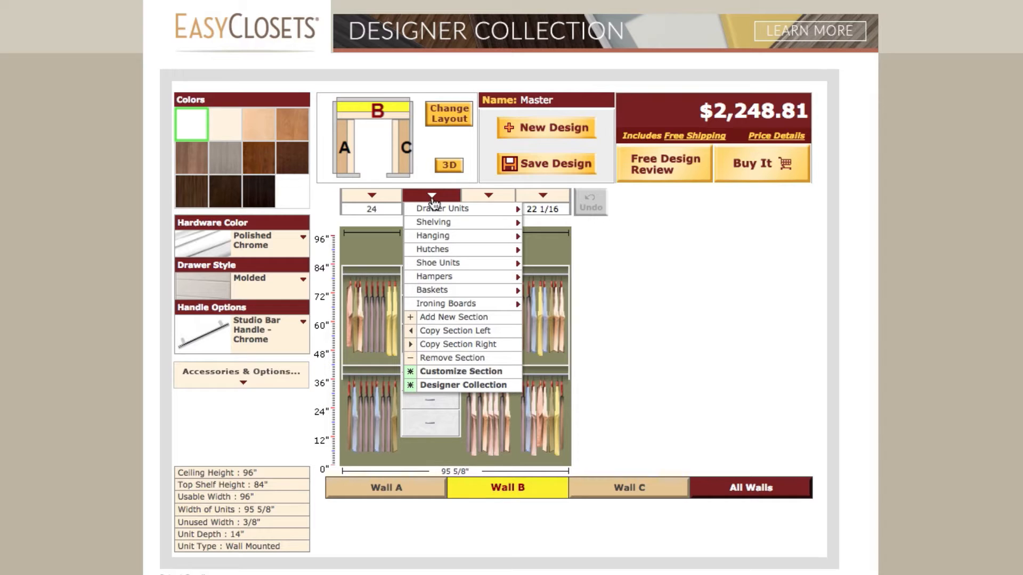
pyautogui.moveTo(443, 208)
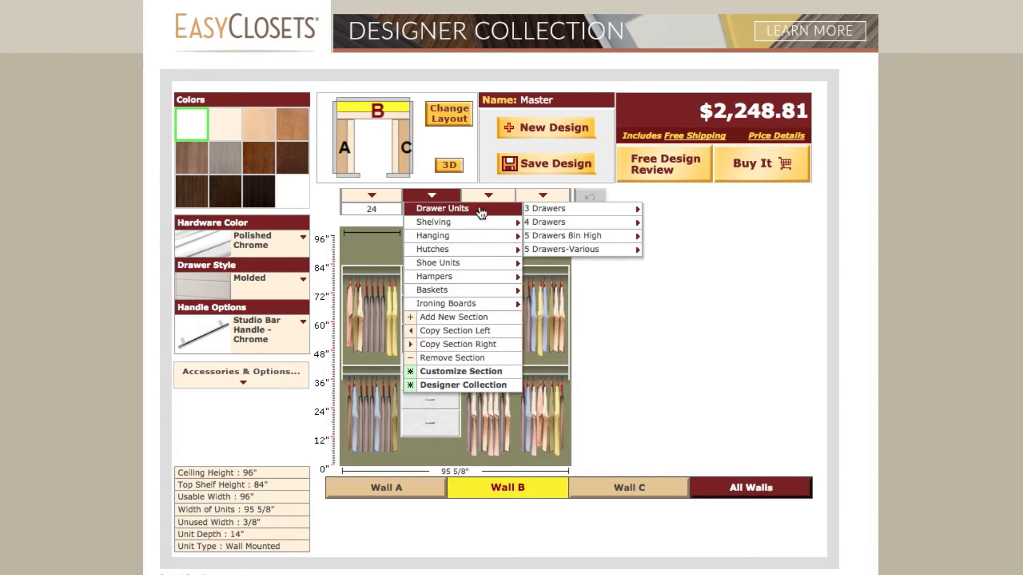
pyautogui.moveTo(581, 215)
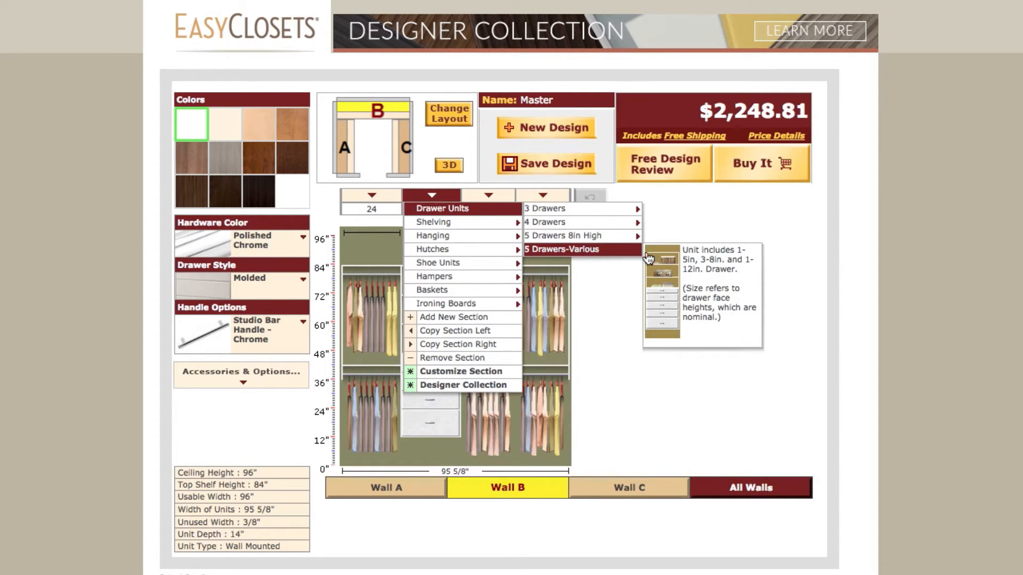
pyautogui.click(730, 337)
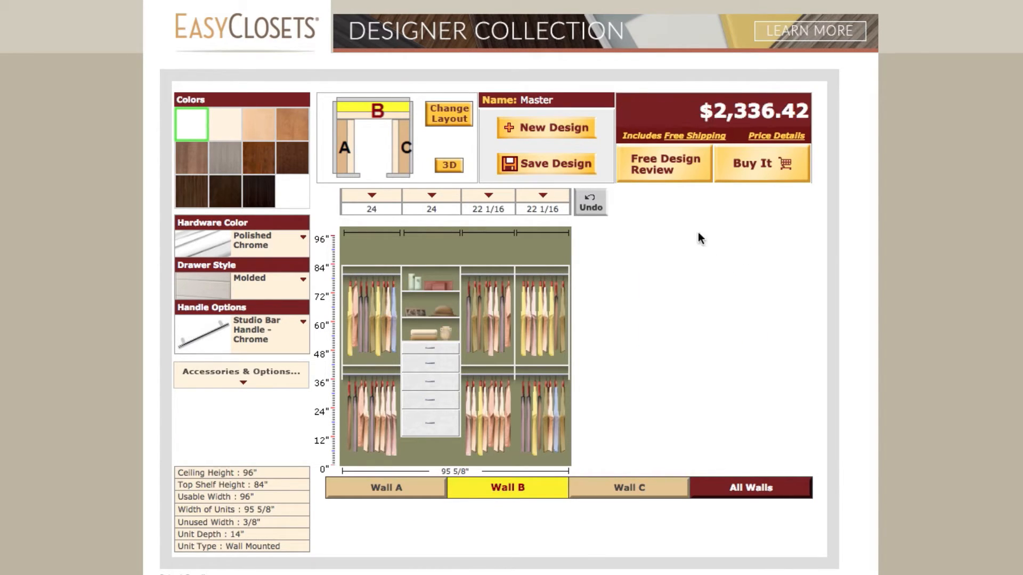
# Examine the shelving, hutch, hamper and basket options available for Wall B's second section
pyautogui.click(433, 197)
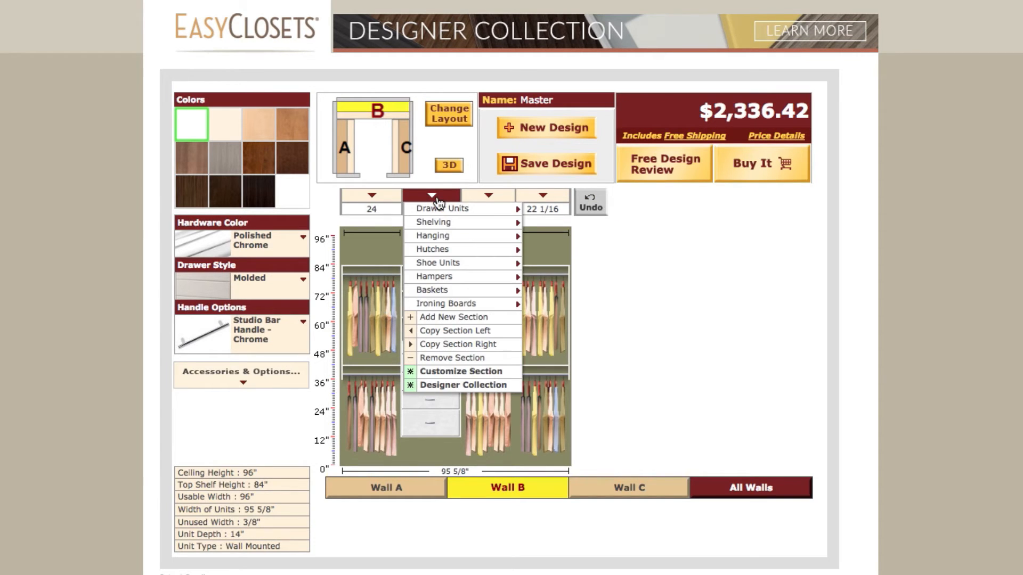
pyautogui.moveTo(458, 229)
pyautogui.moveTo(565, 231)
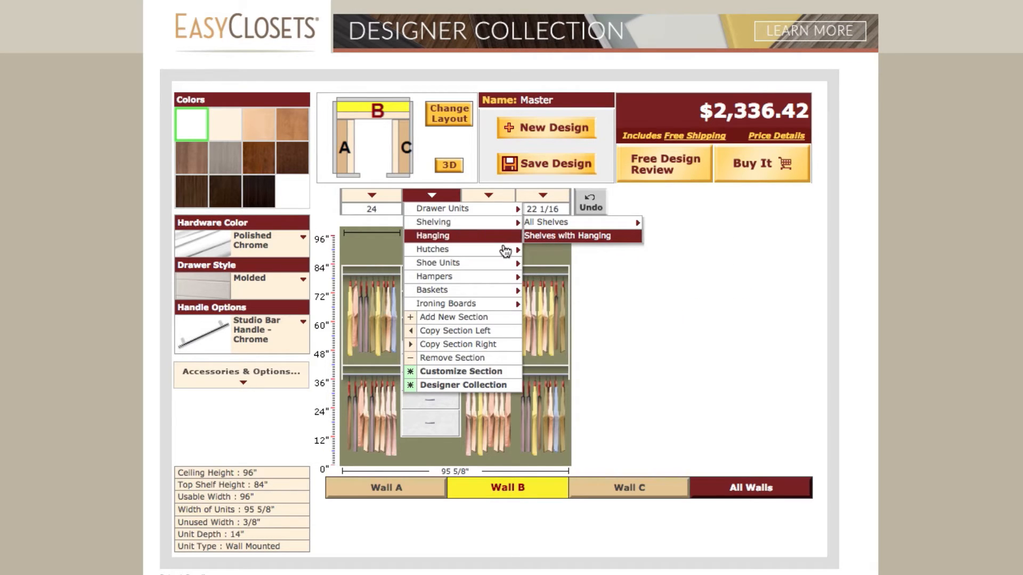
pyautogui.moveTo(490, 253)
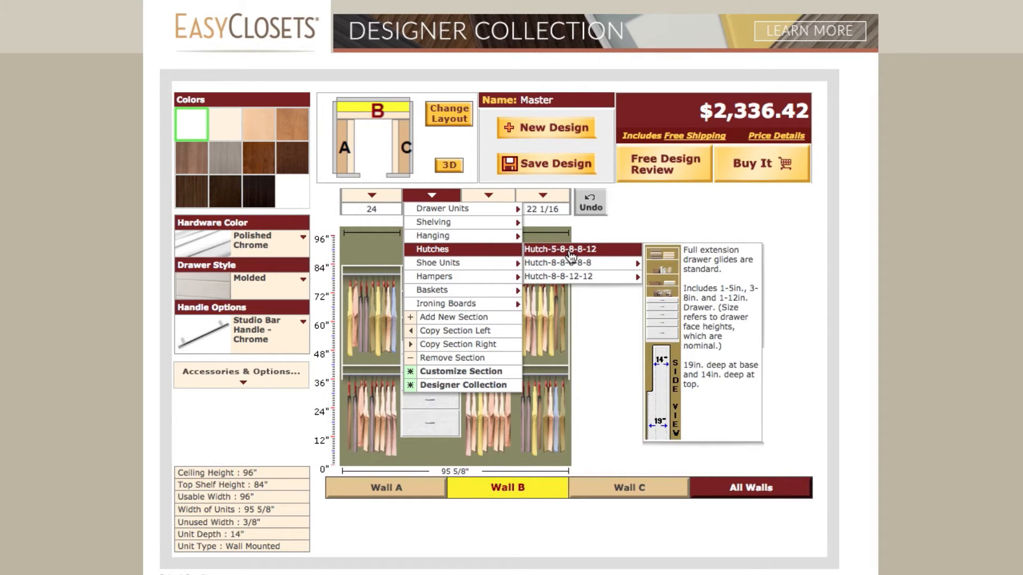
pyautogui.moveTo(580, 265)
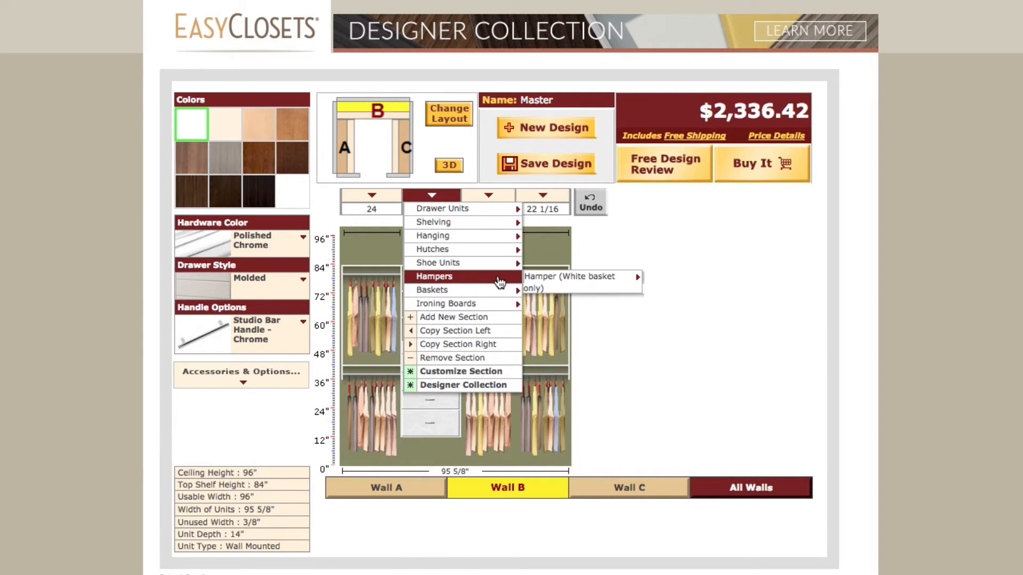
pyautogui.moveTo(642, 281)
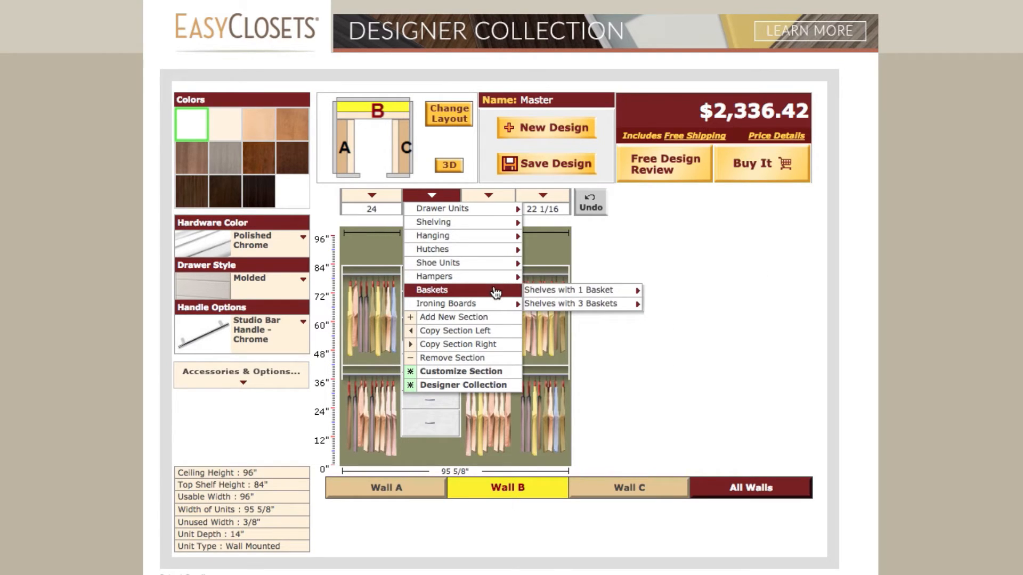
pyautogui.moveTo(594, 295)
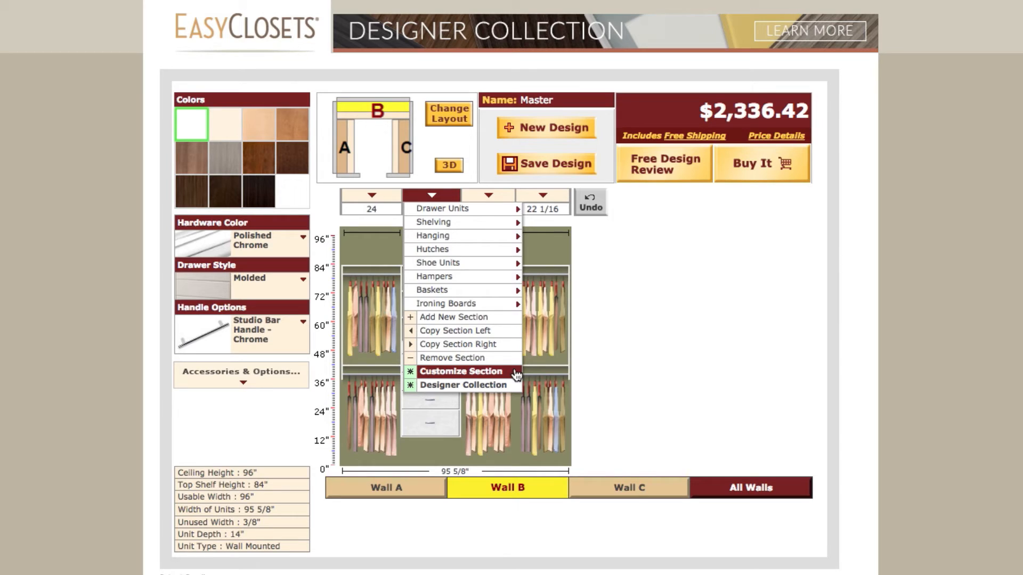
# Undo the drawer unit change on Wall B and confirm it
pyautogui.click(591, 203)
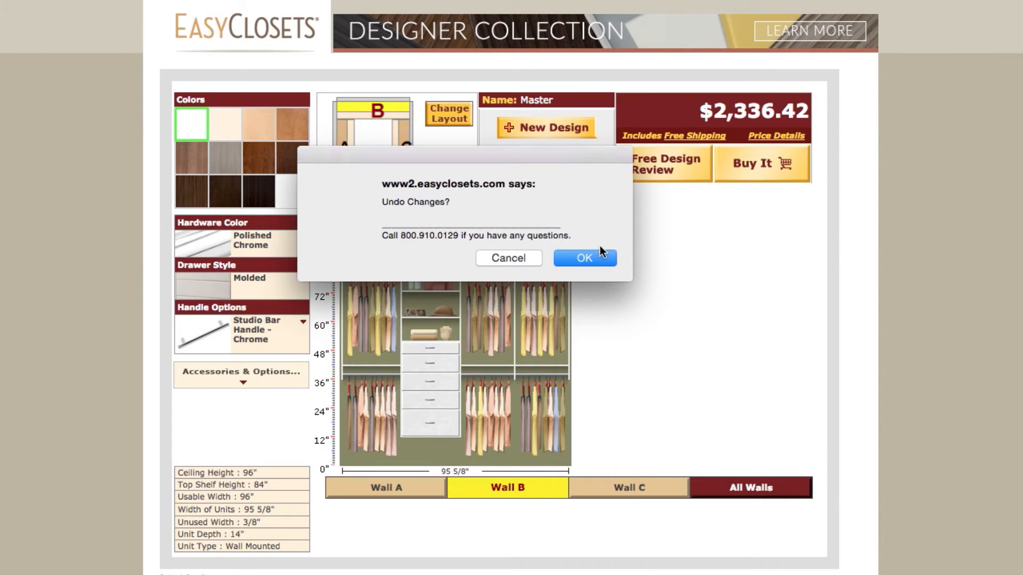
pyautogui.click(585, 258)
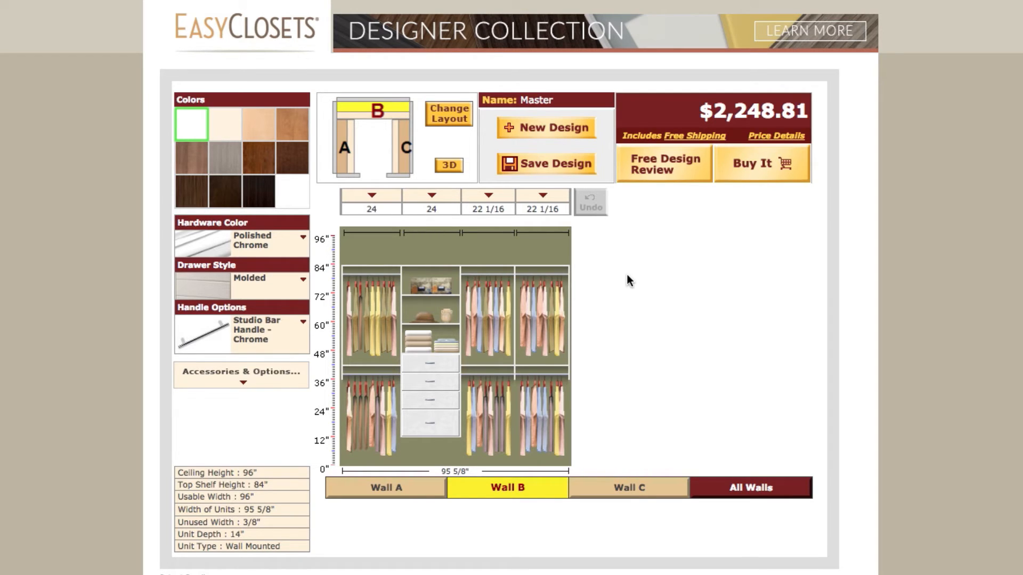
# Remove the third section, a double hanging unit, from Wall B
pyautogui.click(496, 197)
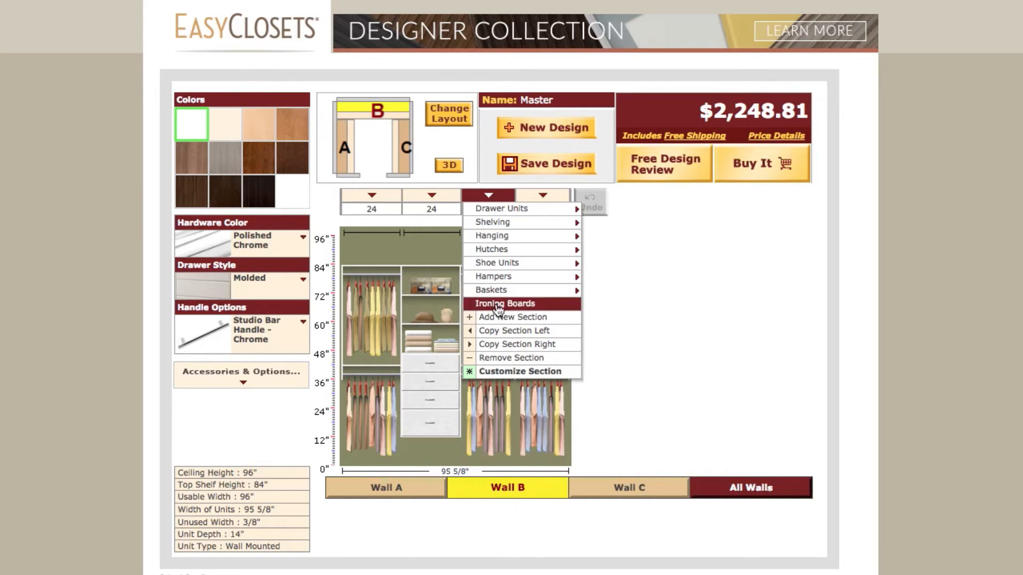
pyautogui.click(503, 358)
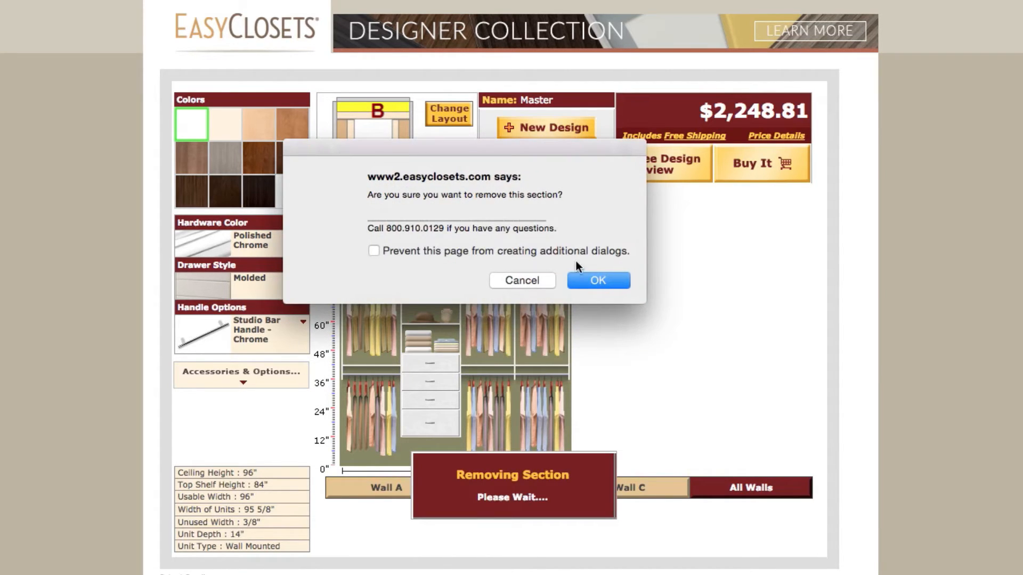
pyautogui.click(598, 280)
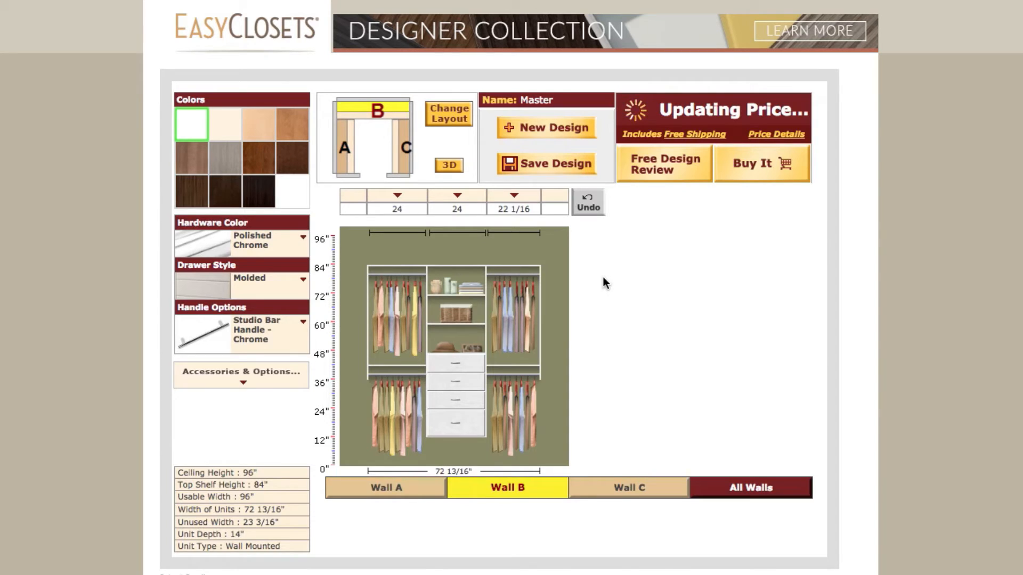
# Auto size Wall B's two outer hanging sections evenly so they fill the empty space around the drawer unit
pyautogui.click(513, 209)
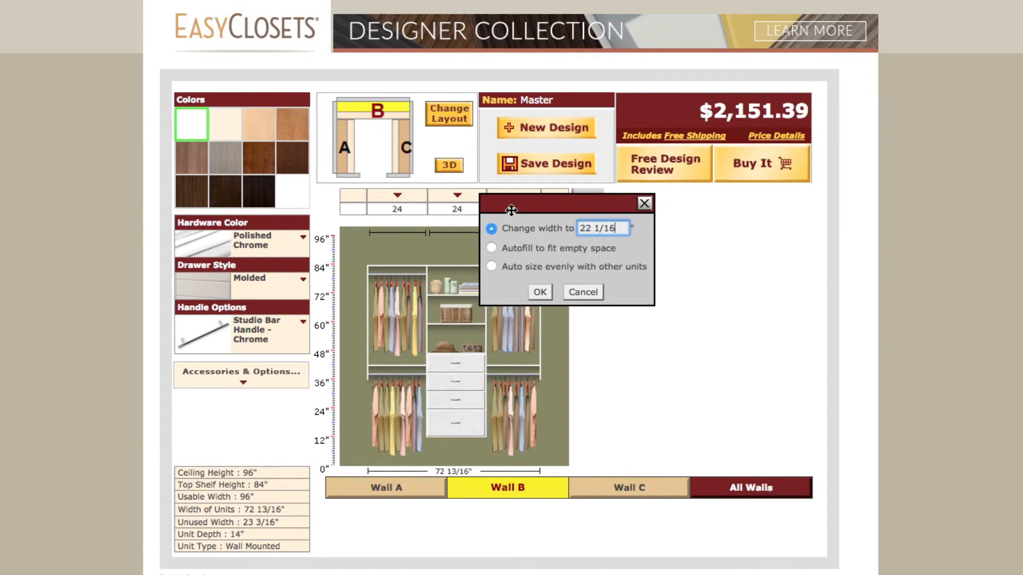
pyautogui.click(491, 267)
pyautogui.click(540, 293)
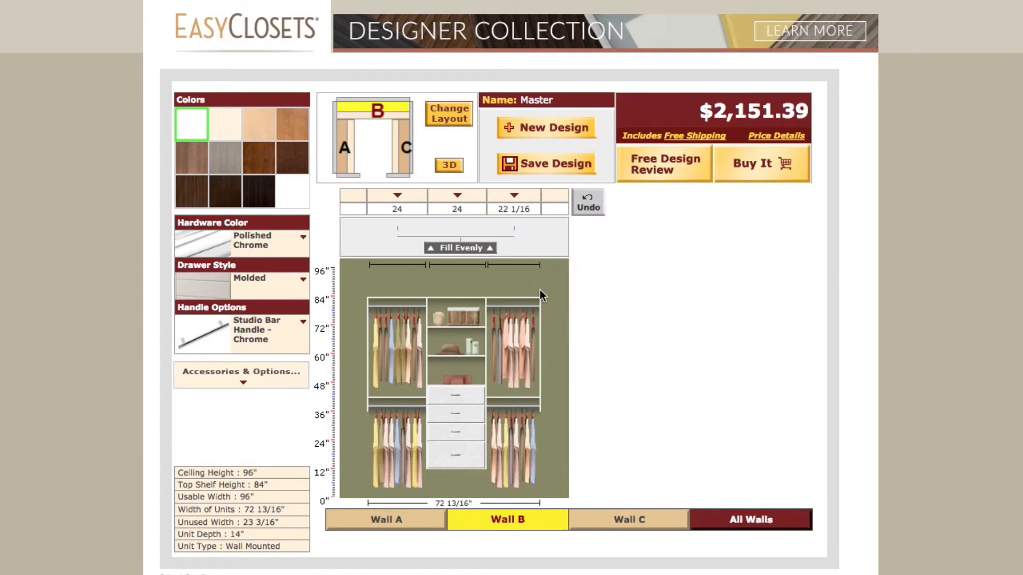
pyautogui.click(398, 227)
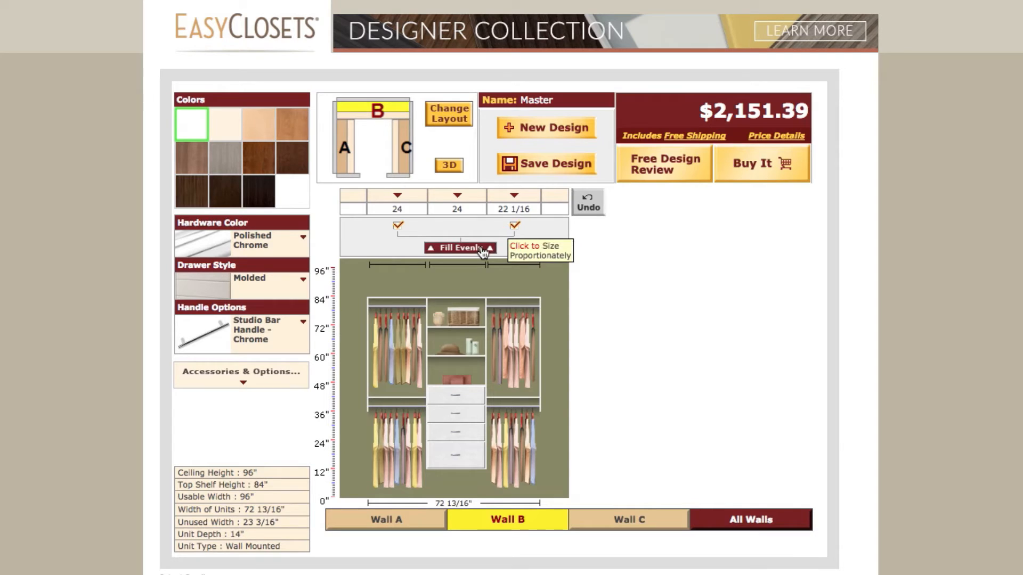
pyautogui.click(482, 249)
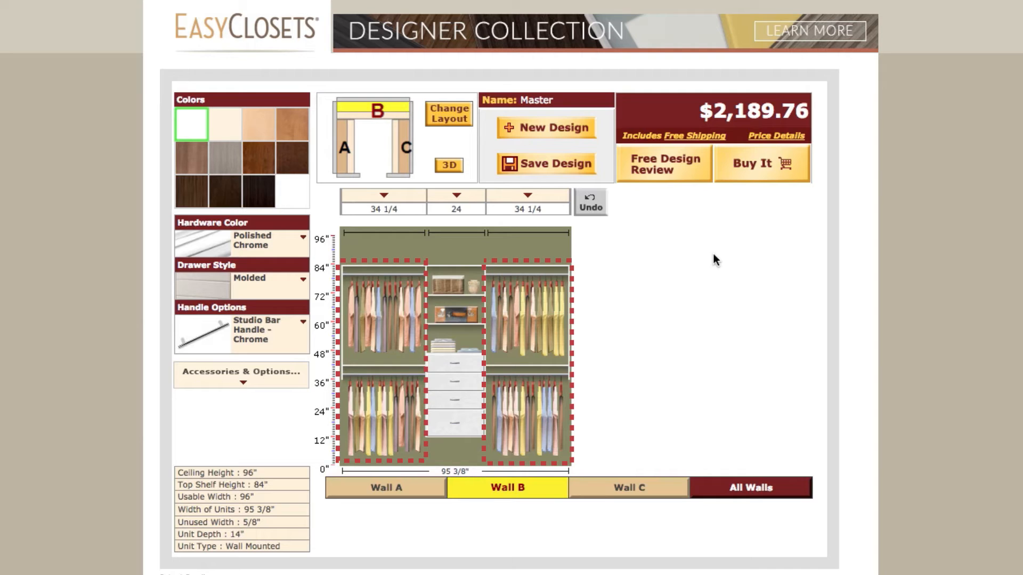
# Compare the hanging options for Wall B's third section and change it to Tall Hanging
pyautogui.click(547, 197)
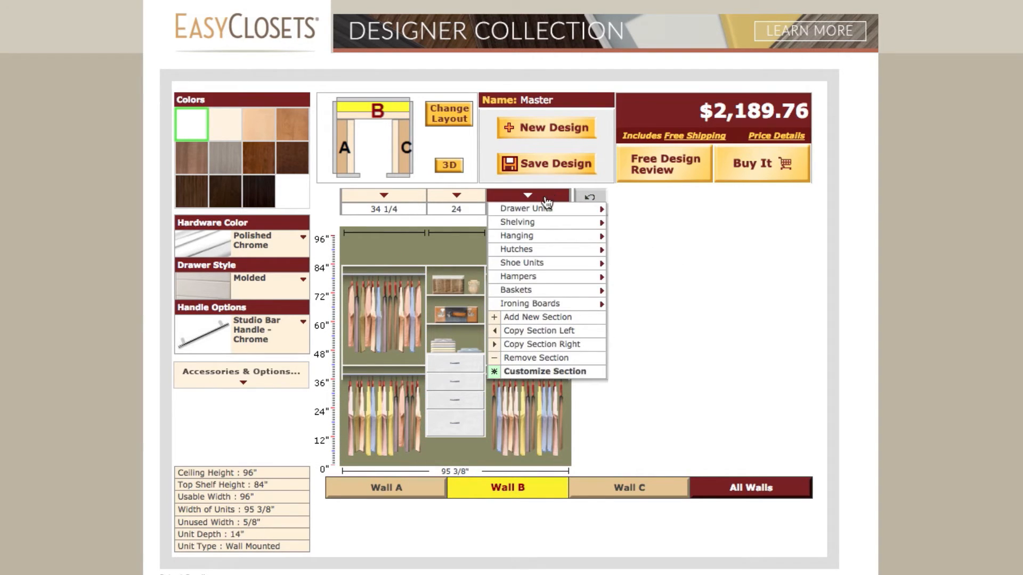
pyautogui.moveTo(549, 242)
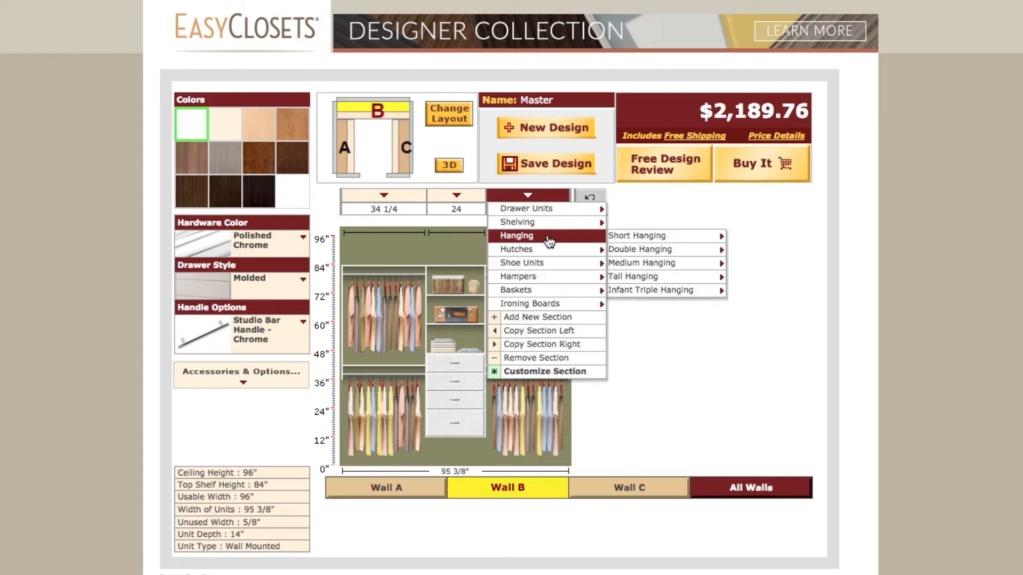
pyautogui.moveTo(653, 241)
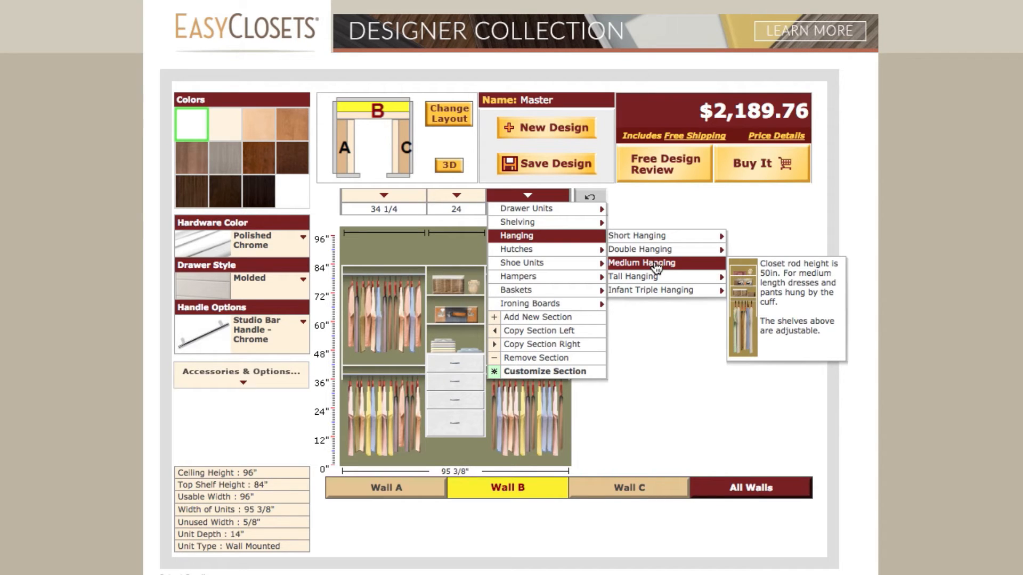
pyautogui.moveTo(652, 292)
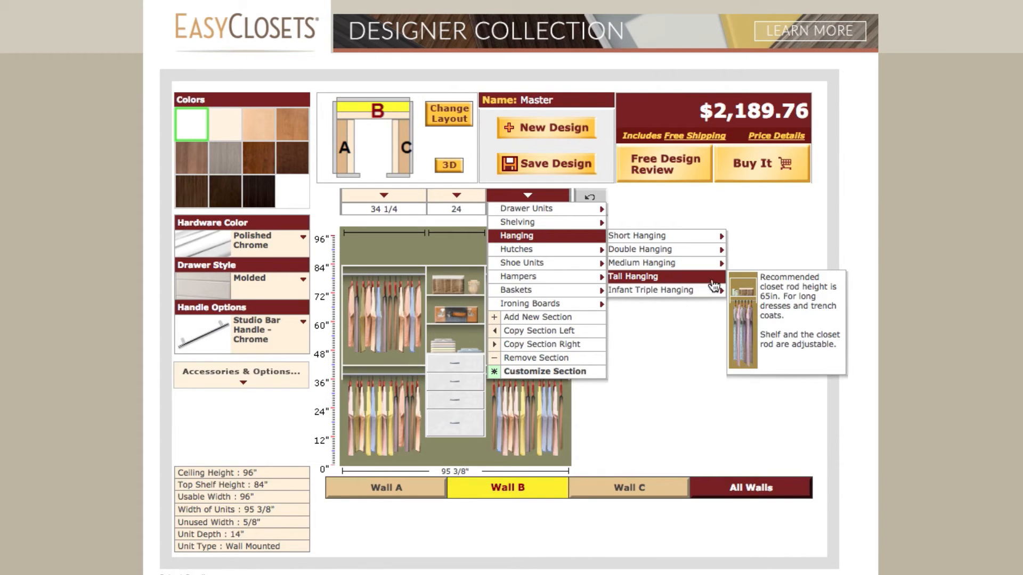
pyautogui.click(762, 286)
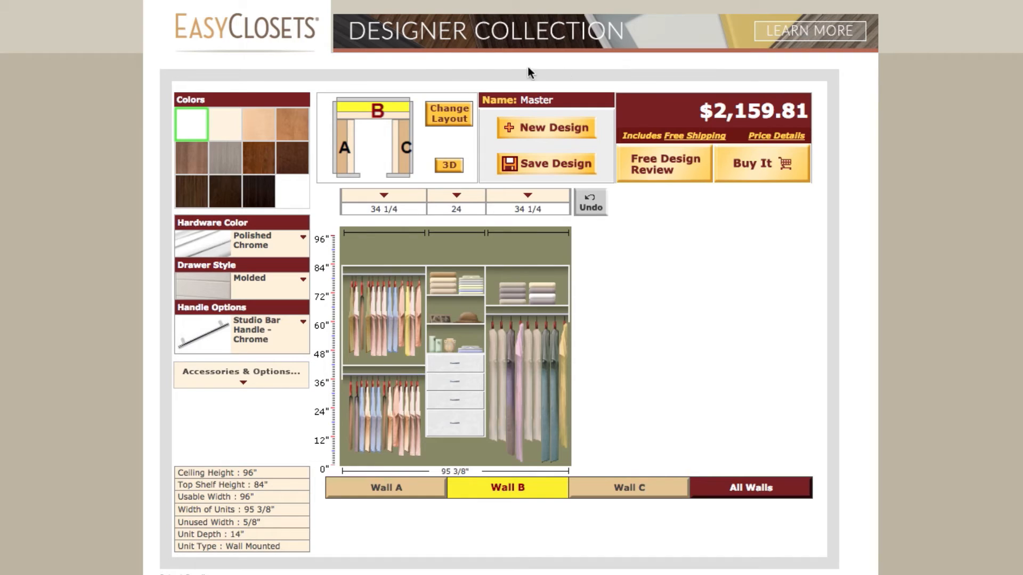
# Change Wall A's first section from double hanging to the All Regular Shoe Shelves unit
pyautogui.click(345, 132)
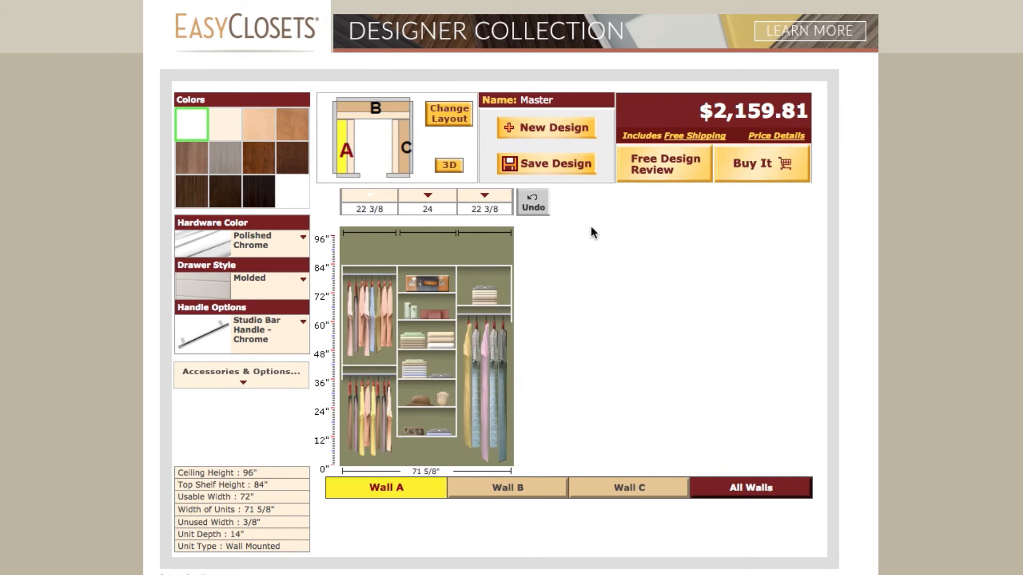
pyautogui.click(369, 196)
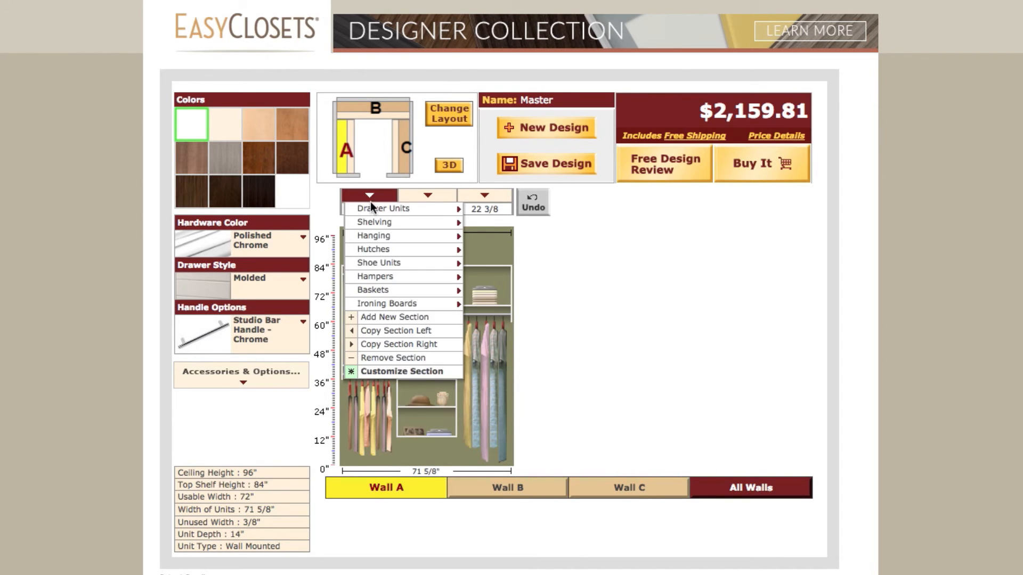
pyautogui.moveTo(379, 264)
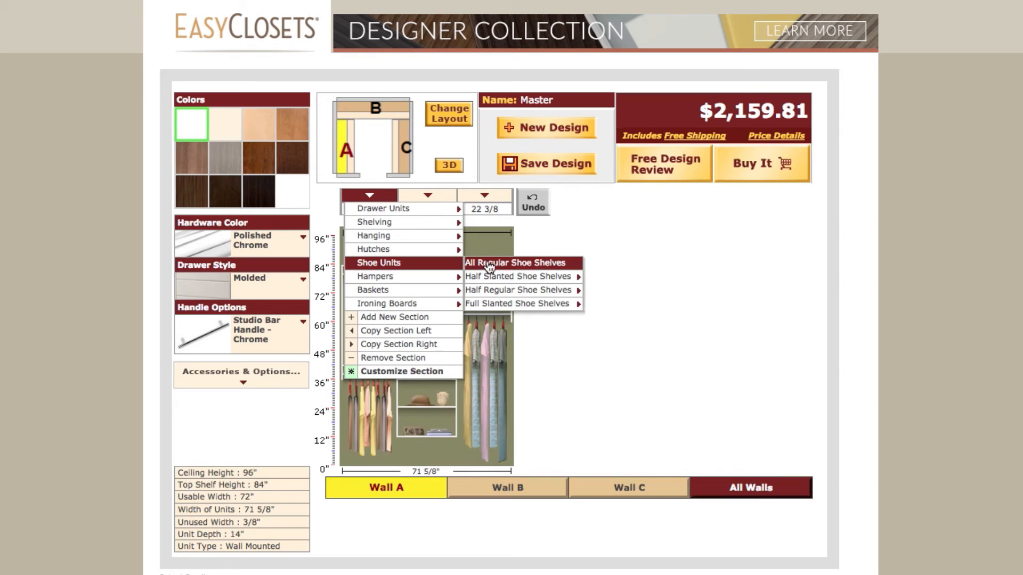
pyautogui.moveTo(504, 264)
pyautogui.click(639, 277)
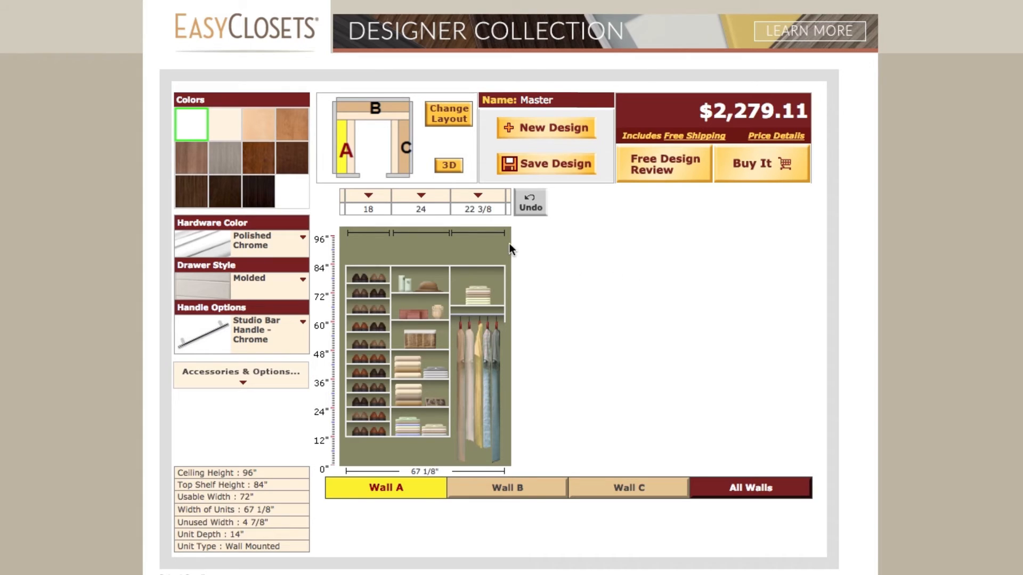
# Change Wall A's third section from tall hanging to the All Shelves unit
pyautogui.click(479, 197)
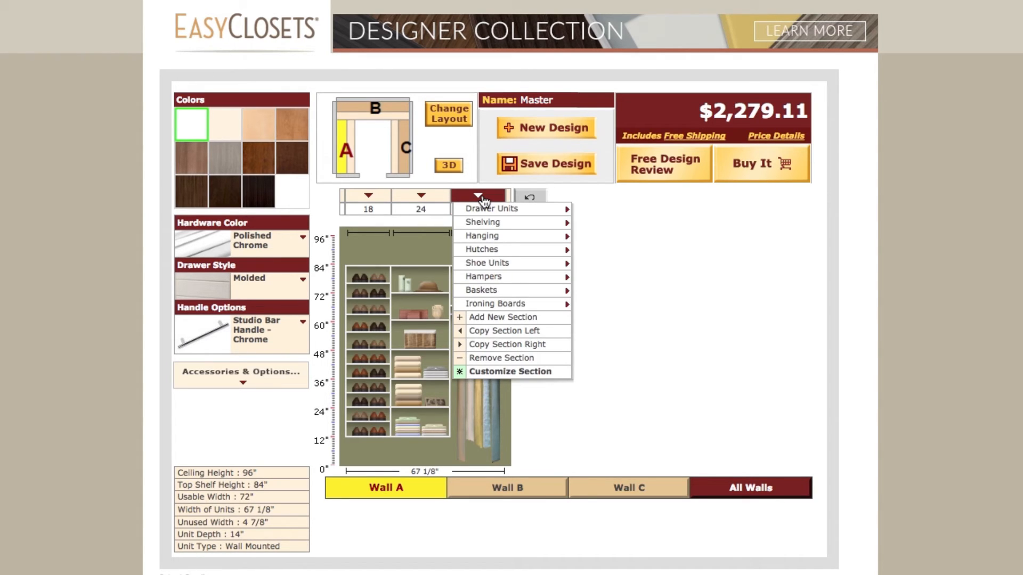
pyautogui.moveTo(486, 213)
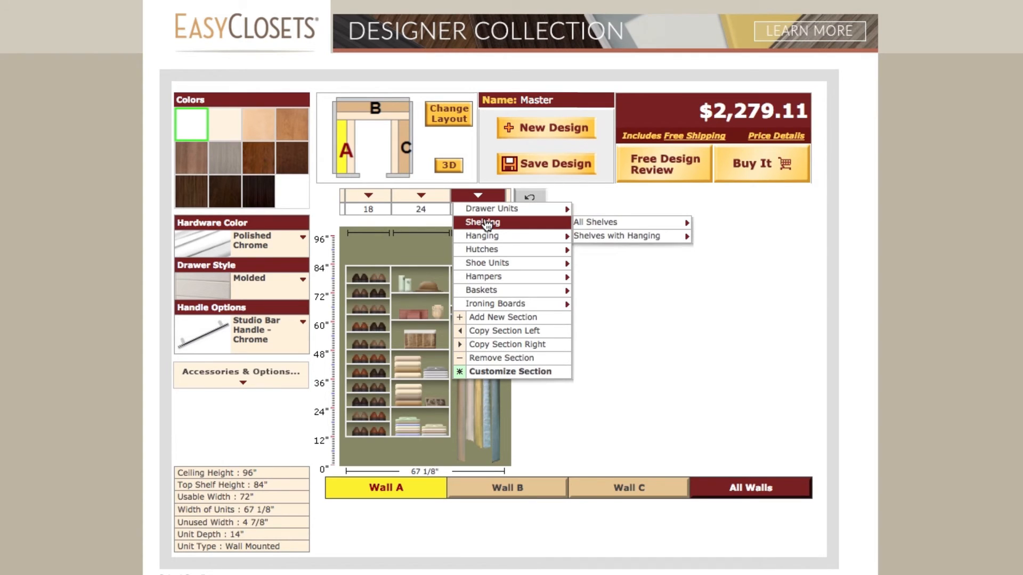
pyautogui.moveTo(612, 224)
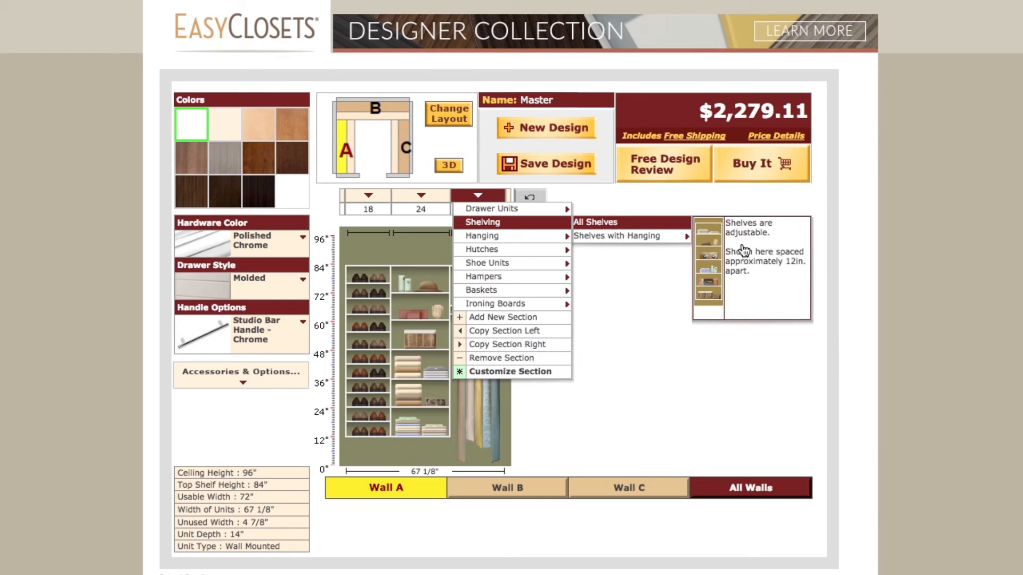
pyautogui.click(665, 226)
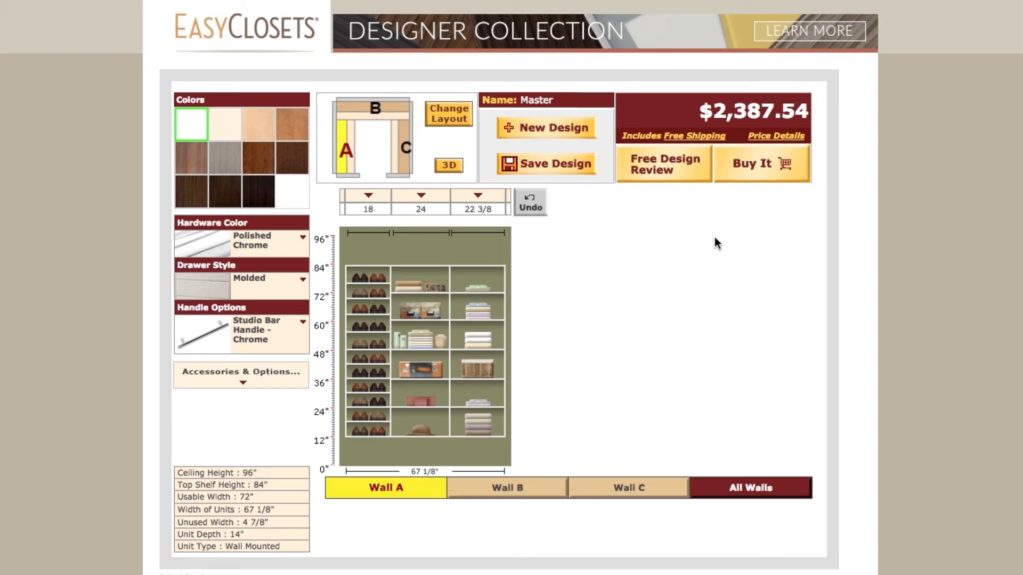
# Autofill the width of Wall C's third section, the shoe shelves, to fit the empty space
pyautogui.click(404, 166)
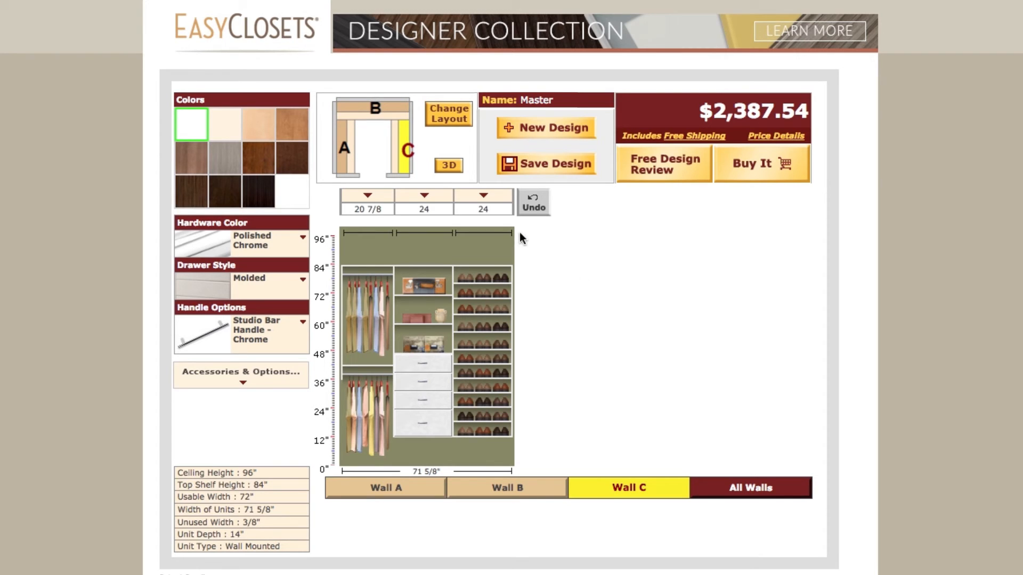
pyautogui.click(483, 206)
pyautogui.click(472, 245)
pyautogui.click(519, 290)
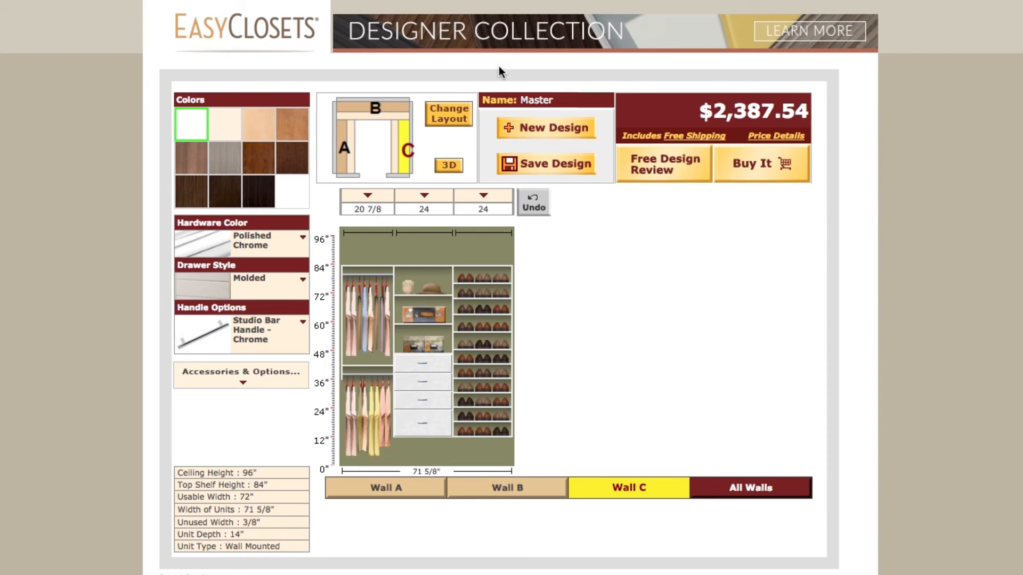
# Enable connecting top shelves between the units in the closet layout and save the layout
pyautogui.click(448, 115)
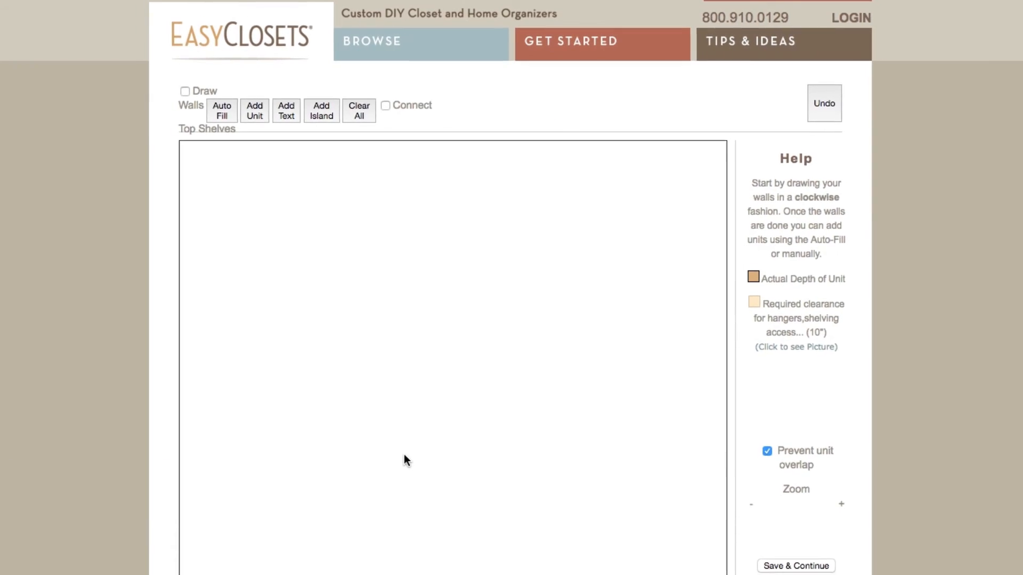
pyautogui.click(632, 101)
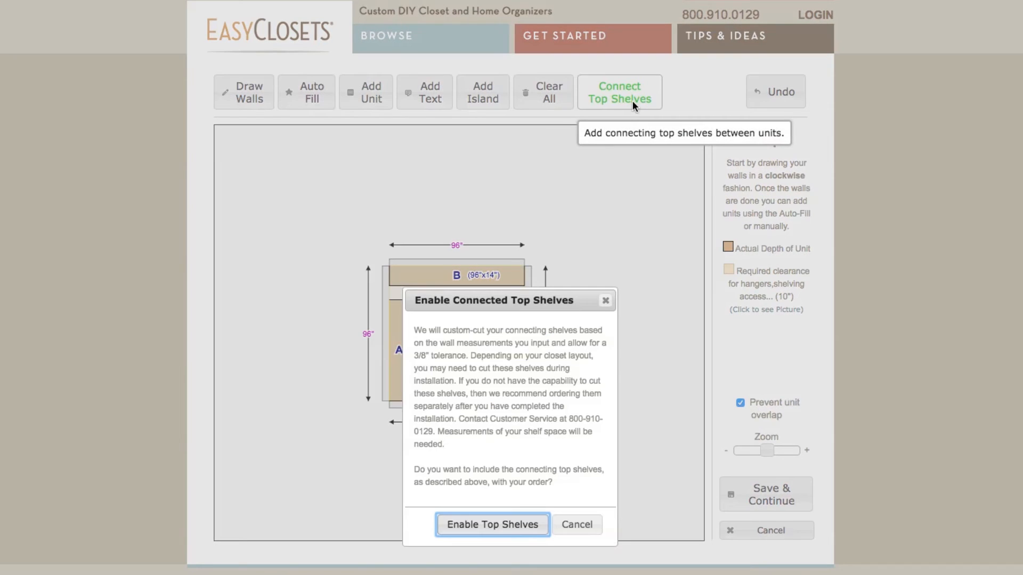
pyautogui.click(495, 527)
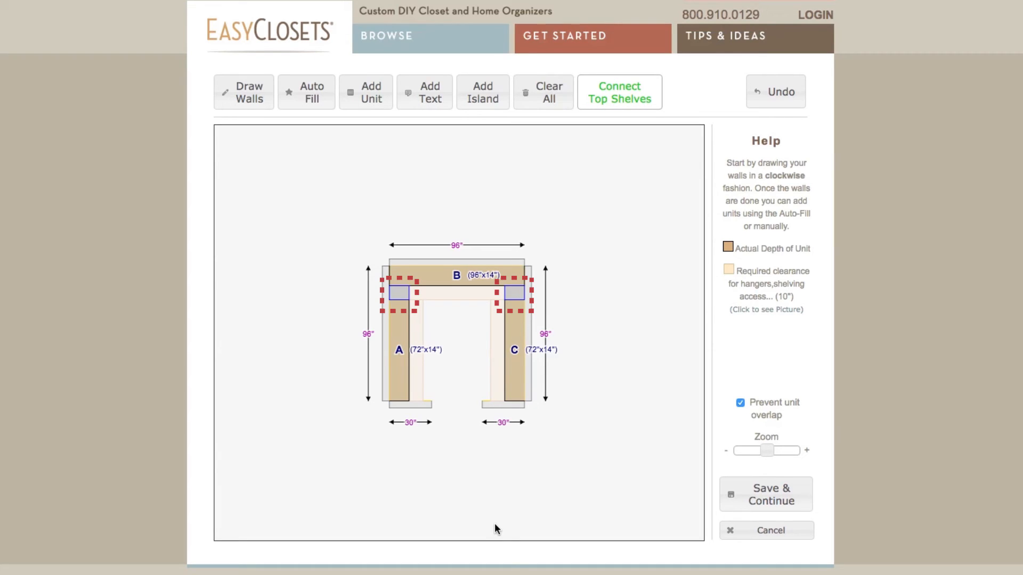
pyautogui.click(793, 497)
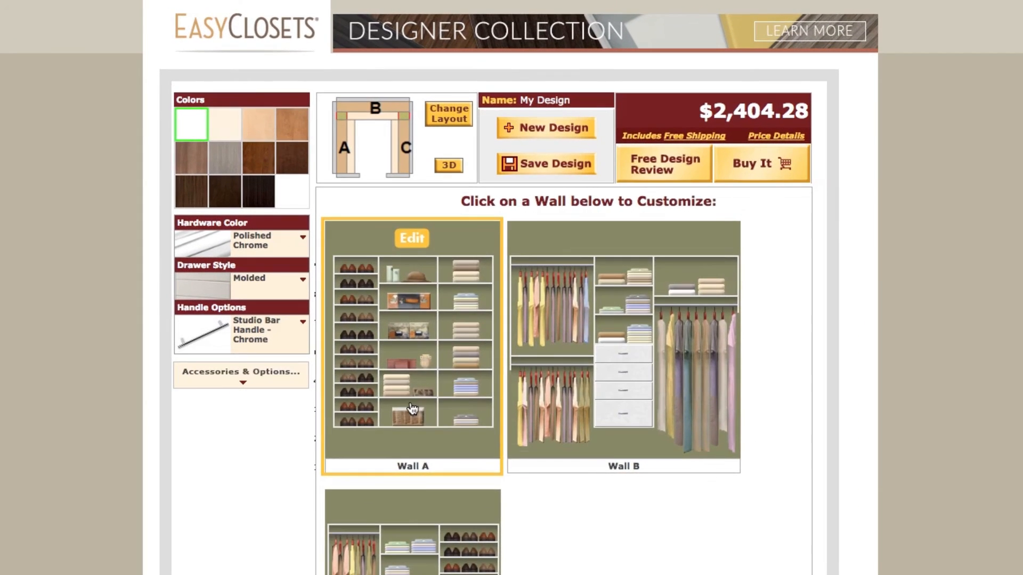
# Set the width of Wall A's third section, the shelving unit, to 24 inches
pyautogui.click(413, 408)
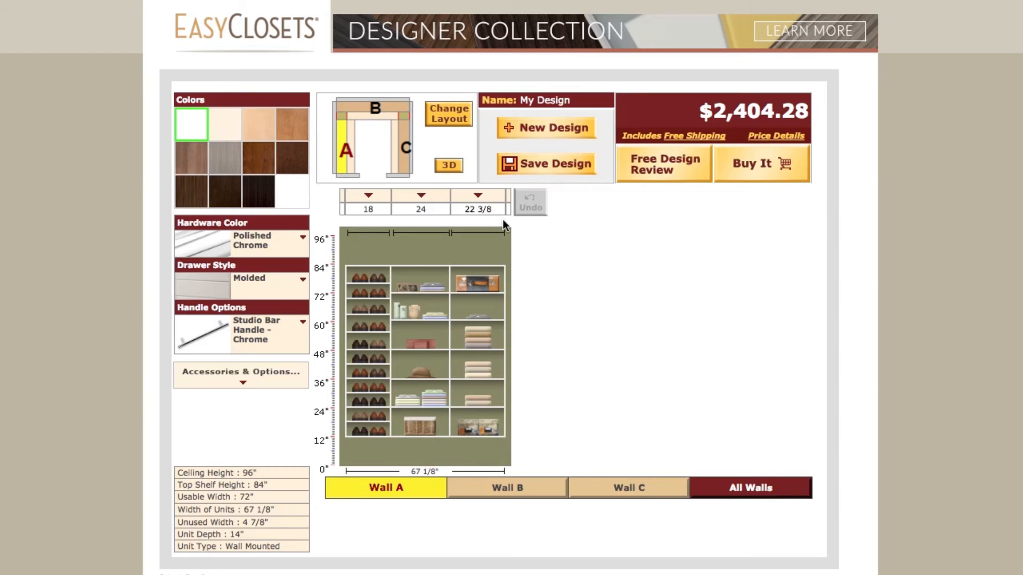
pyautogui.click(478, 208)
pyautogui.moveTo(600, 235); pyautogui.dragTo(516, 234)
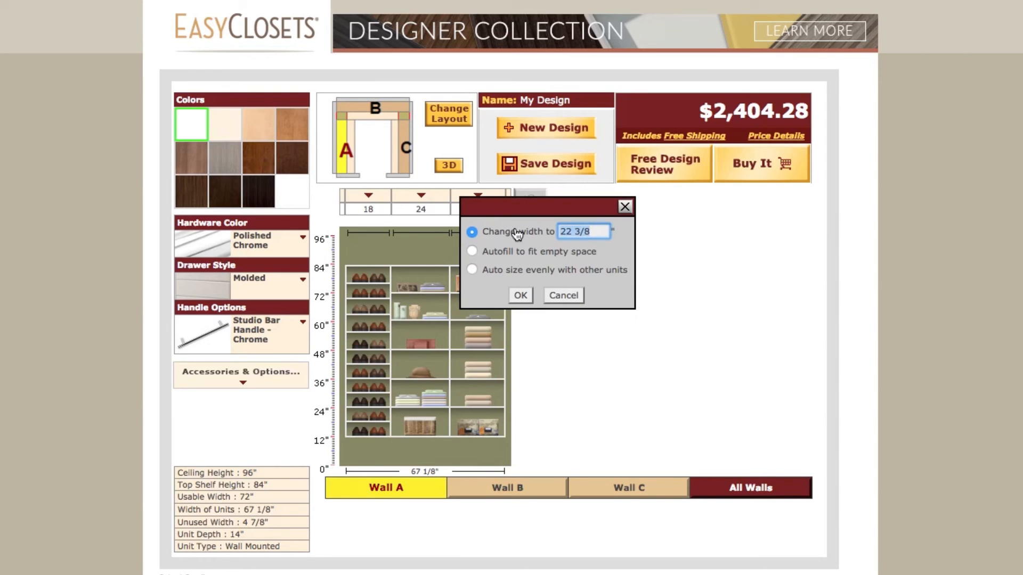
pyautogui.write('24')
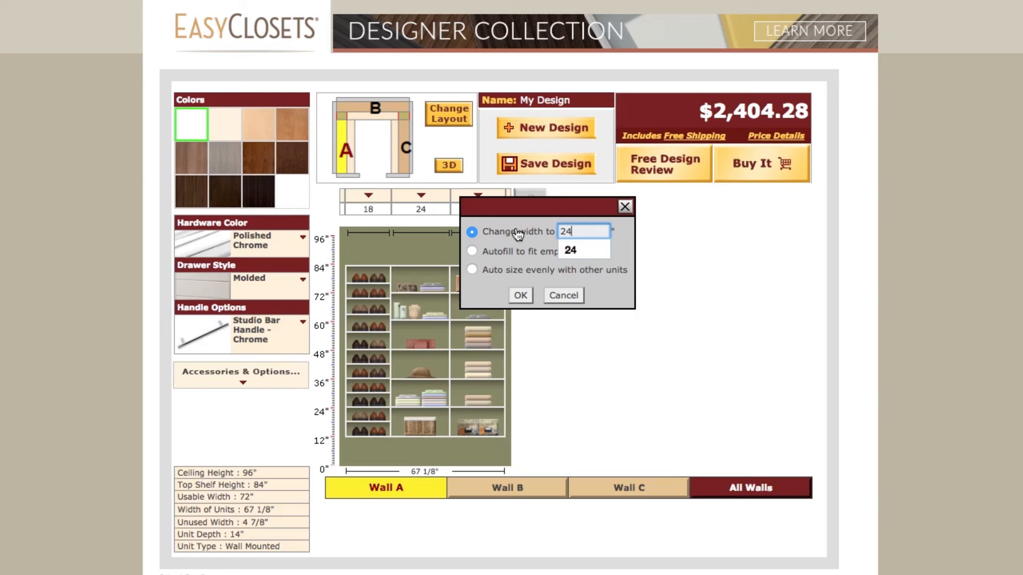
pyautogui.click(521, 295)
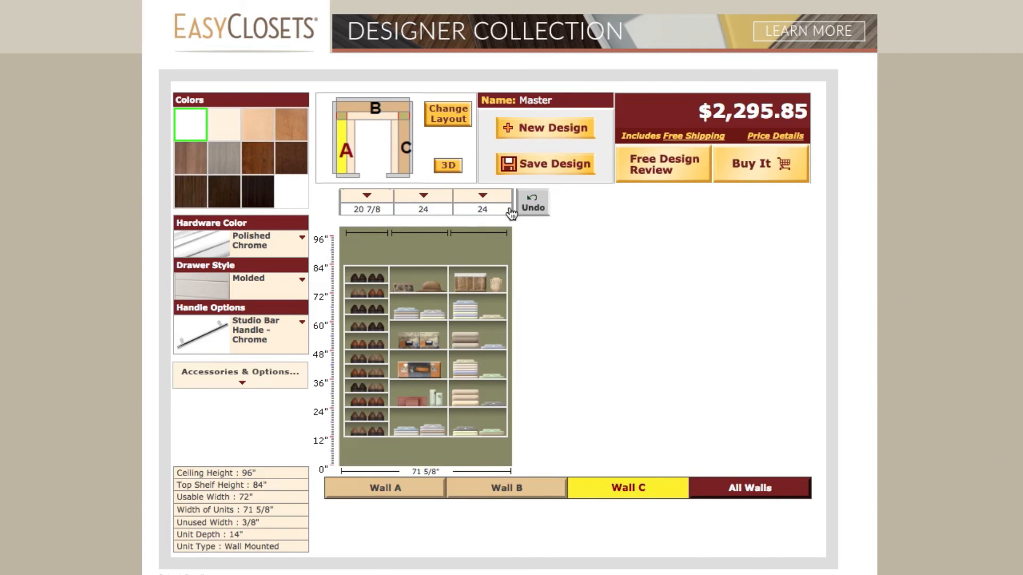
# Apply the autofill-to-empty-space width option to Wall A's third section, the shelving unit
pyautogui.click(483, 209)
pyautogui.click(475, 245)
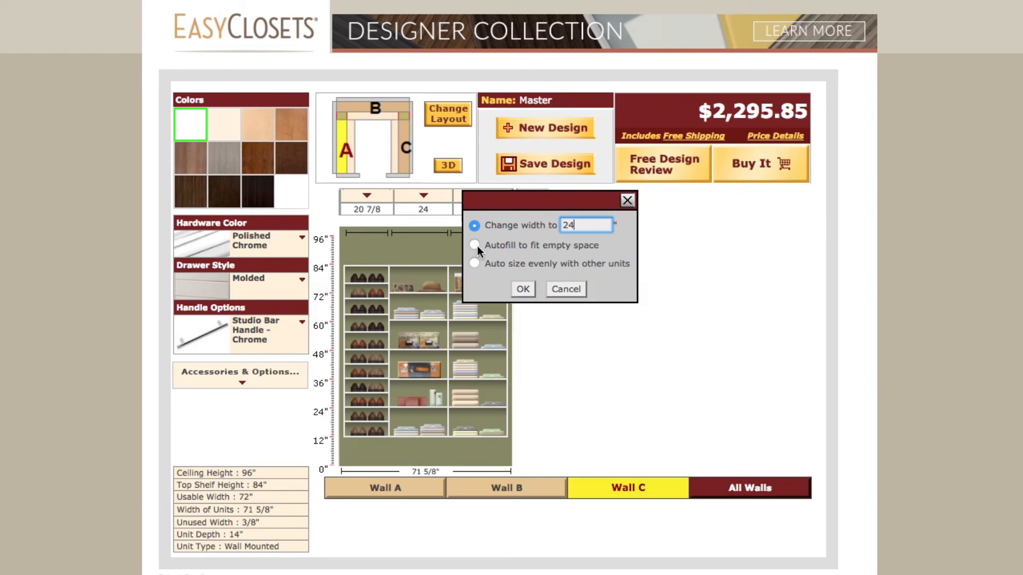
pyautogui.click(523, 289)
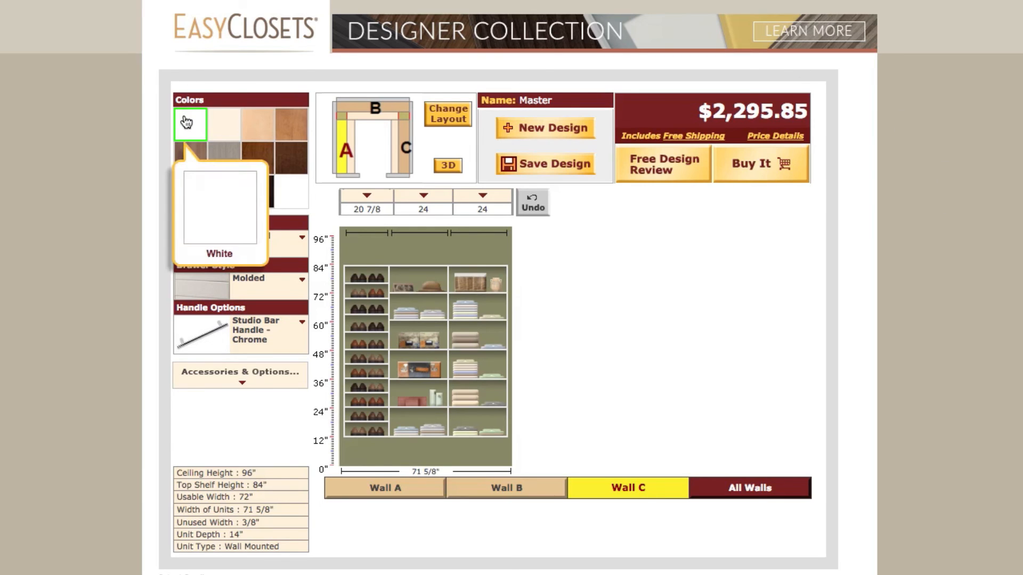
# Change the closet color from white to the lightest wood finish
pyautogui.moveTo(225, 120)
pyautogui.click(259, 124)
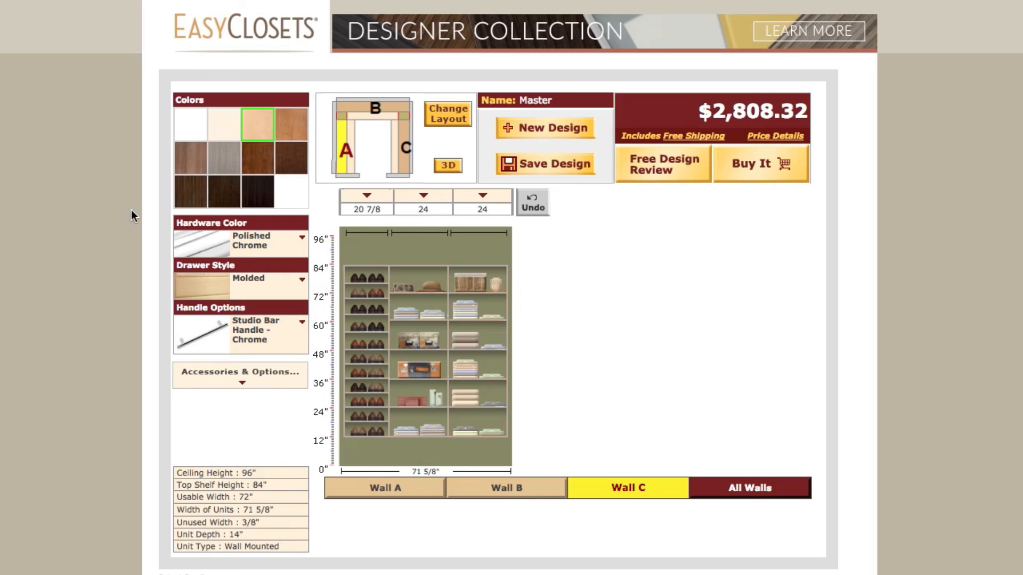
# Review the available hardware finishes, drawer styles and handle options for the closet
pyautogui.click(268, 246)
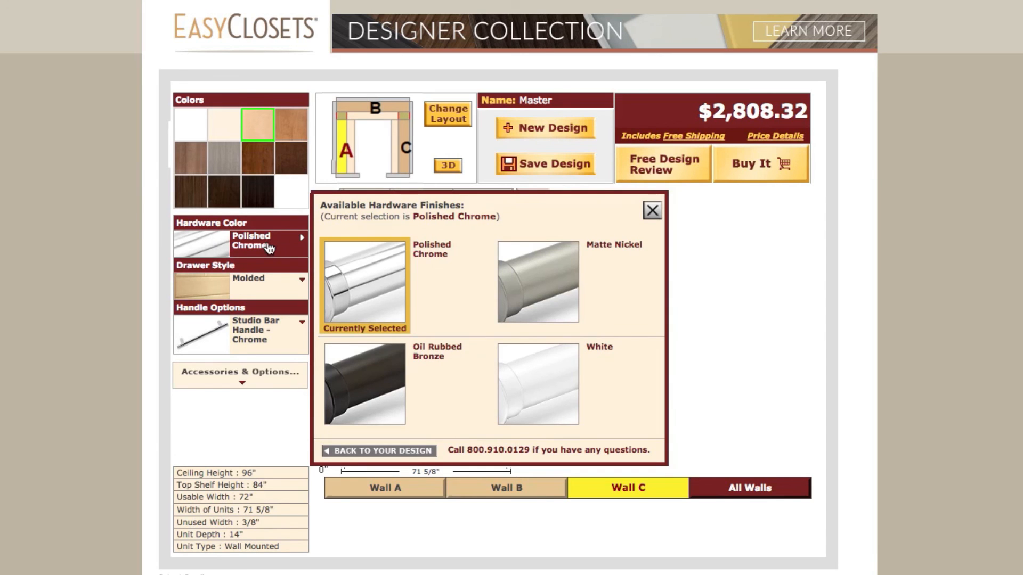
pyautogui.click(264, 286)
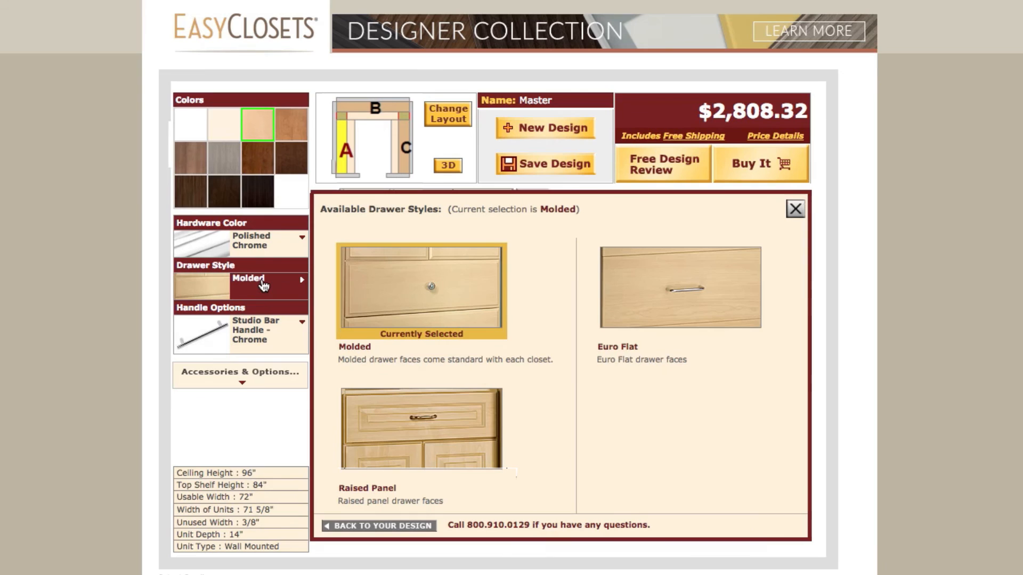
pyautogui.click(263, 330)
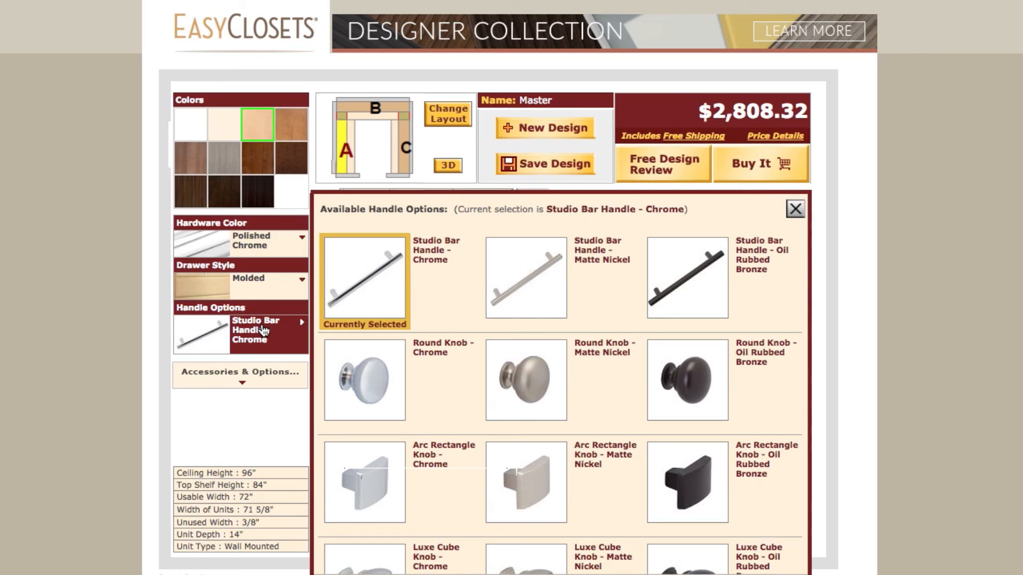
# Browse the closet accessories, including the suggested items, tie and belt racks, dividers and miscellaneous items
pyautogui.click(256, 381)
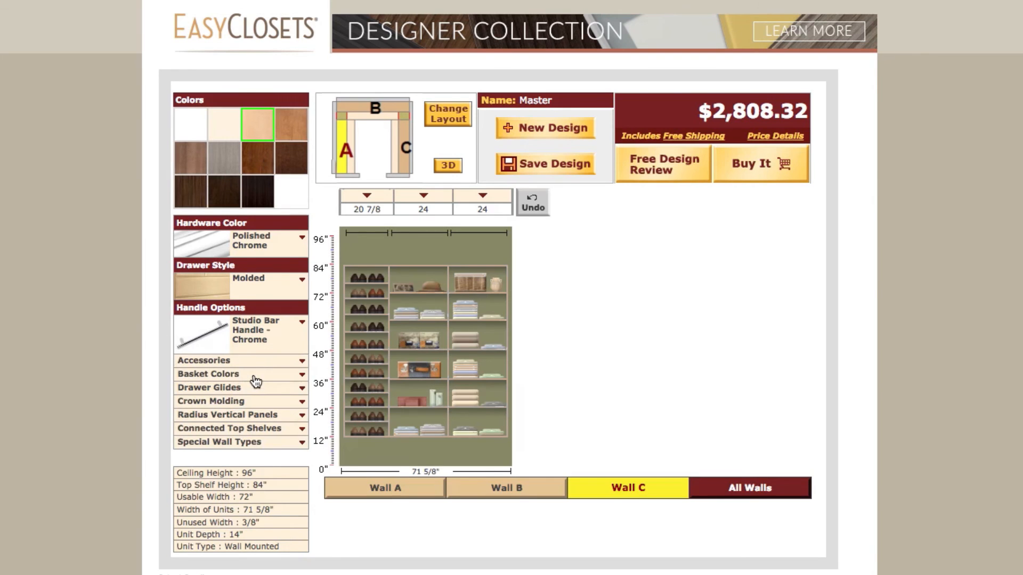
pyautogui.click(255, 361)
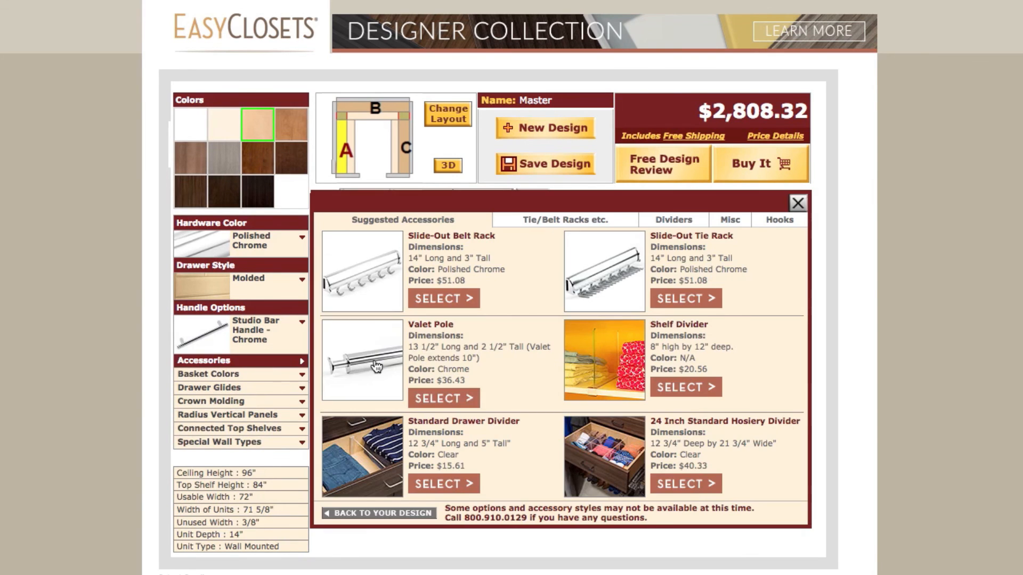
pyautogui.click(566, 219)
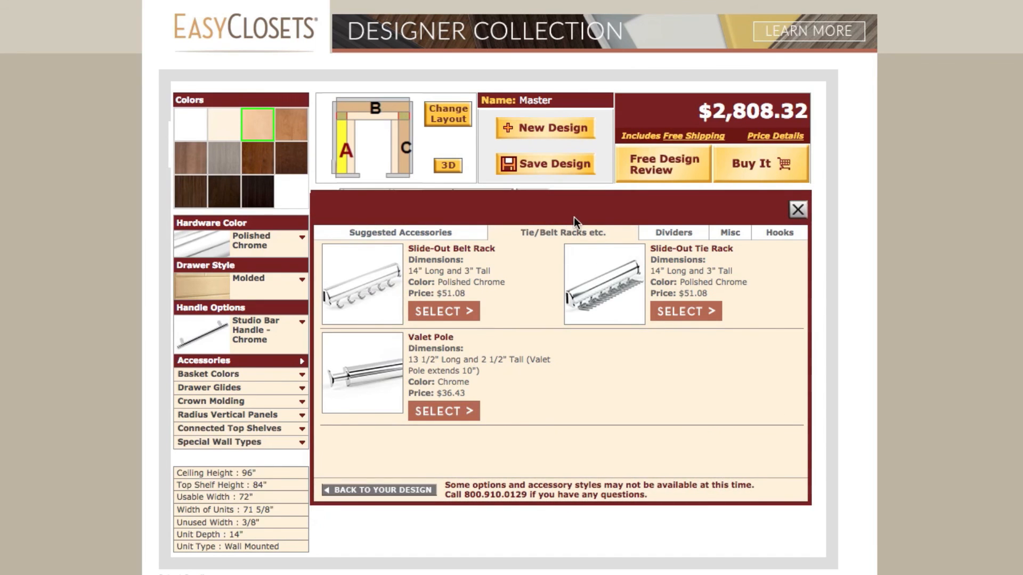
pyautogui.click(666, 233)
pyautogui.click(778, 233)
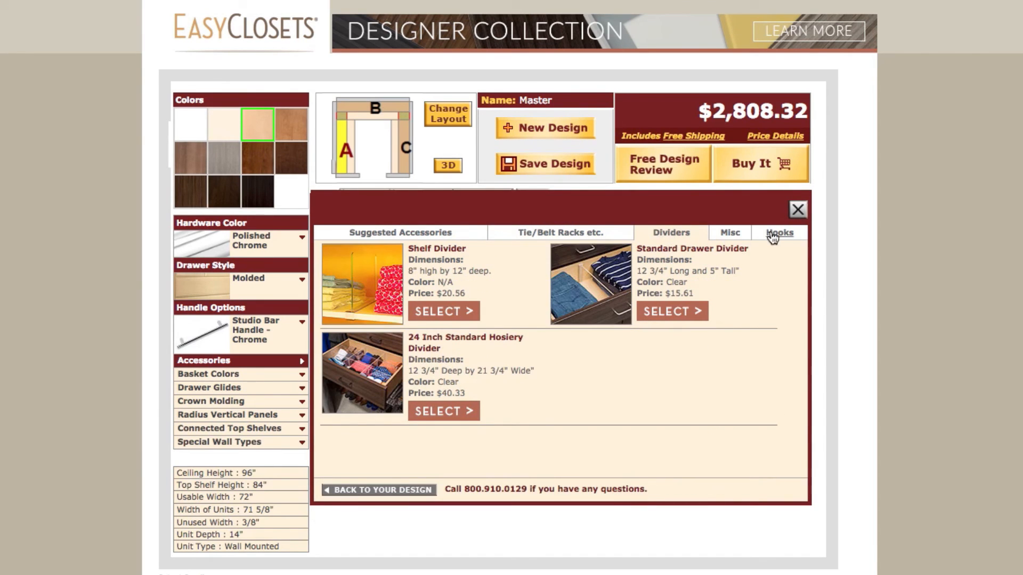
pyautogui.click(733, 233)
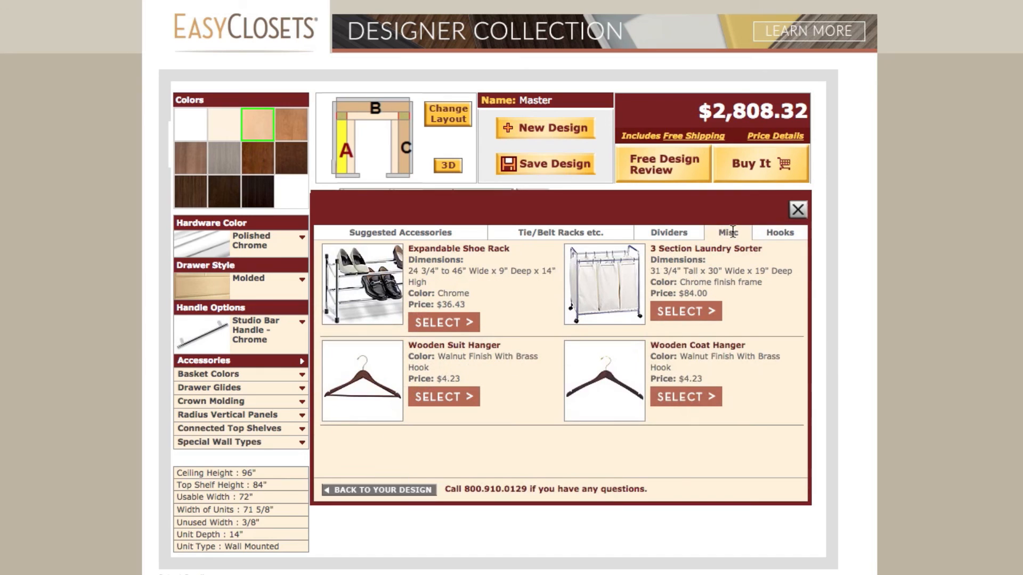
# Review the options for basket colors, drawer glides, crown molding, radius vertical panels and special wall types, and return to the design
pyautogui.click(198, 375)
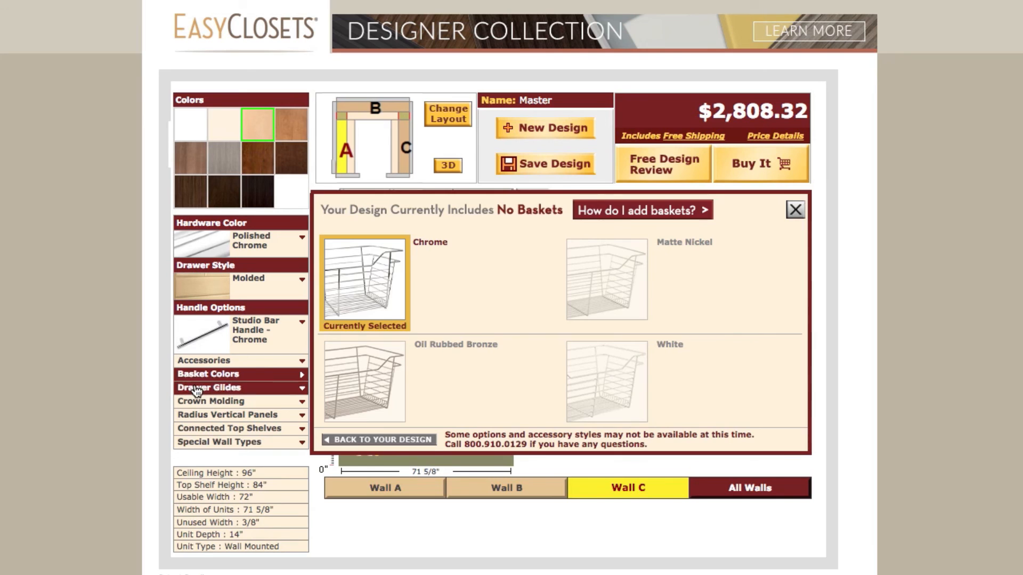
pyautogui.click(197, 389)
pyautogui.click(197, 405)
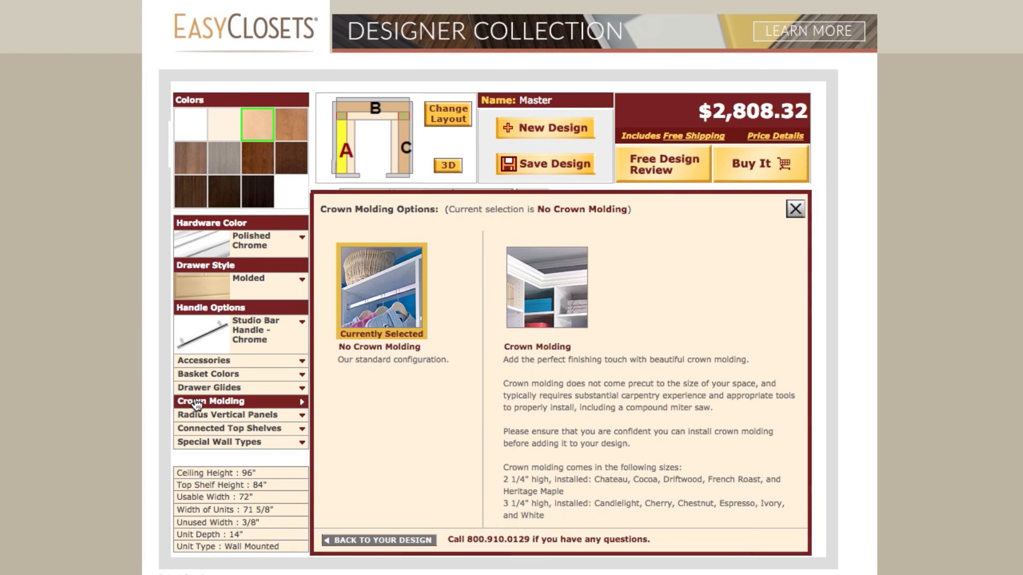
pyautogui.click(197, 416)
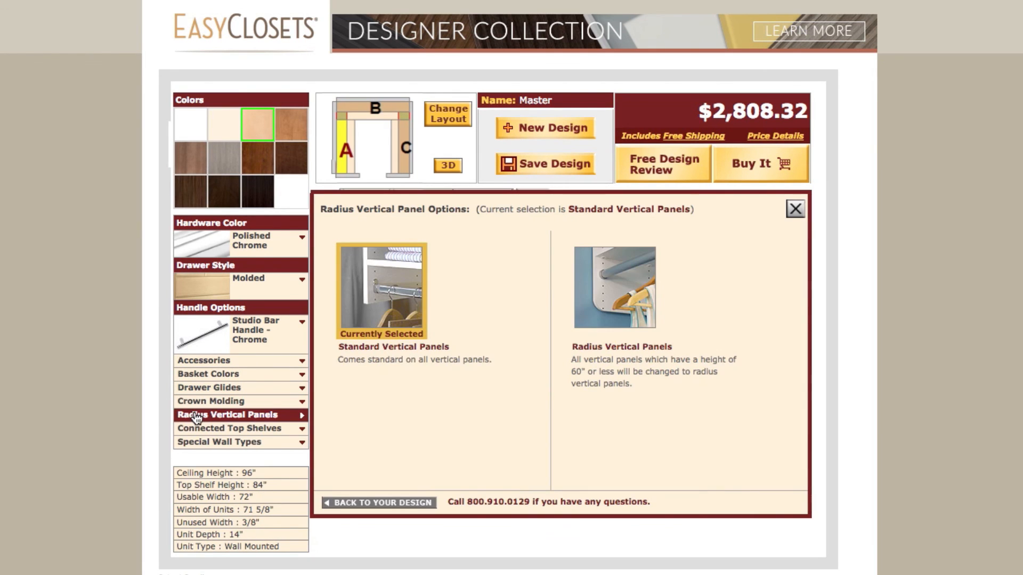
pyautogui.click(198, 444)
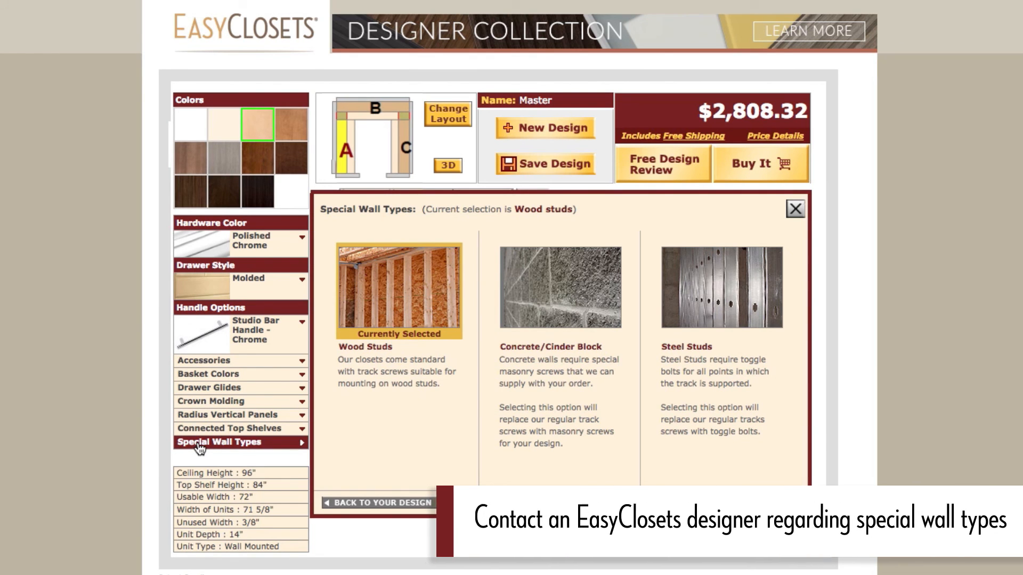
pyautogui.click(513, 78)
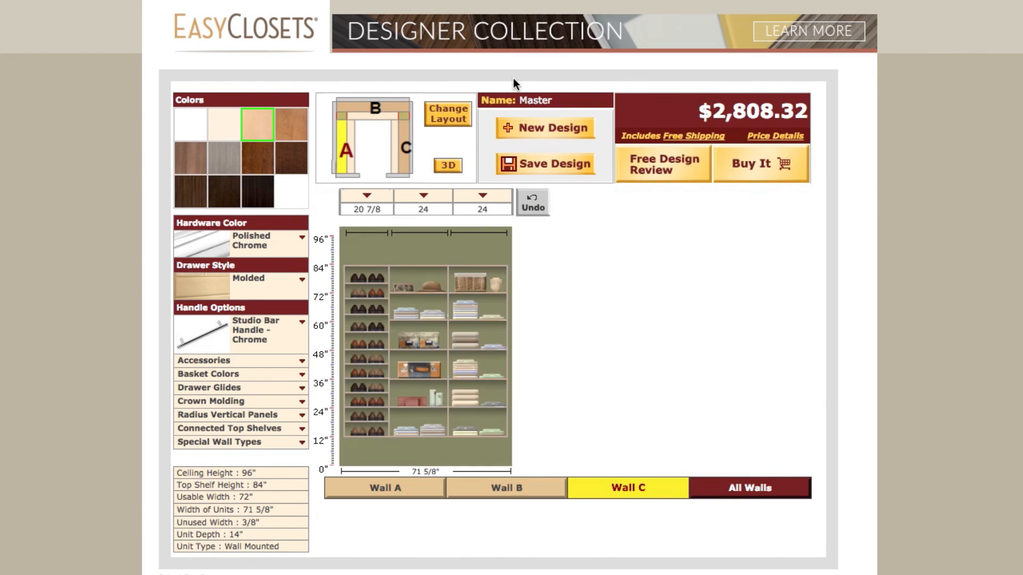
# Rename the closet "Your Design" and bring up the options for saving the design
pyautogui.click(526, 99)
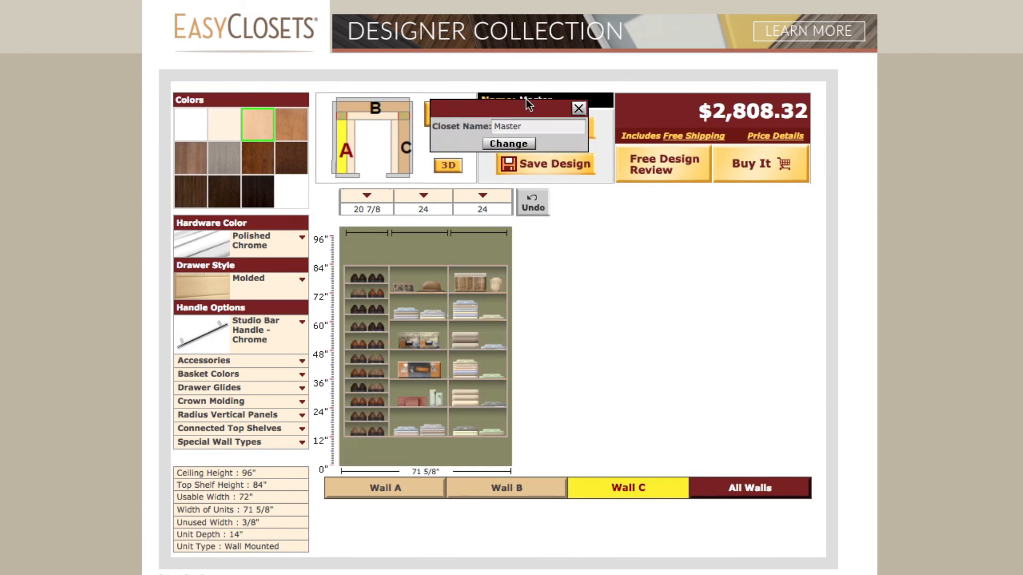
pyautogui.doubleClick(526, 126)
pyautogui.write('Y')
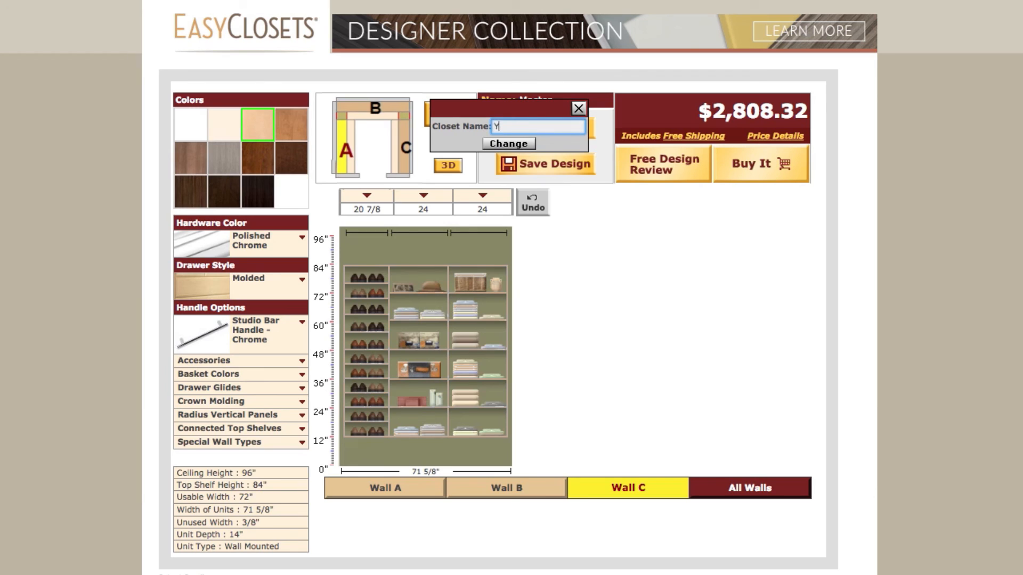
pyautogui.write('our Design')
pyautogui.click(513, 143)
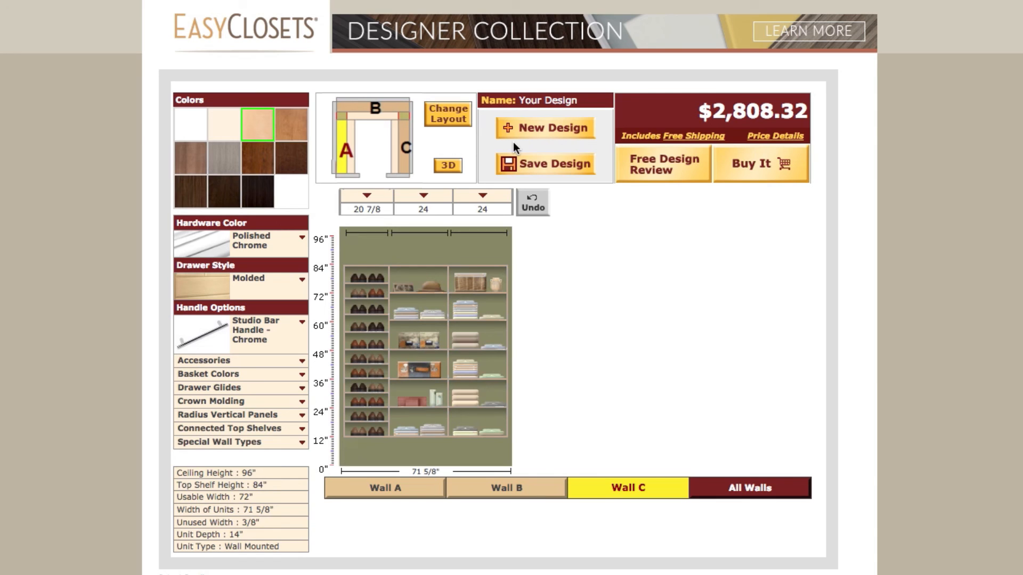
pyautogui.click(552, 168)
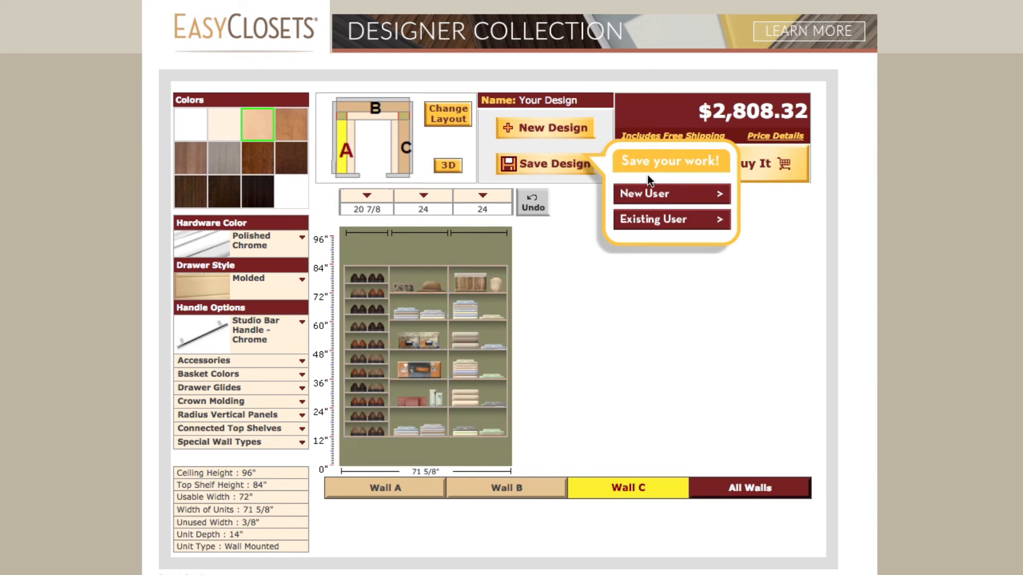